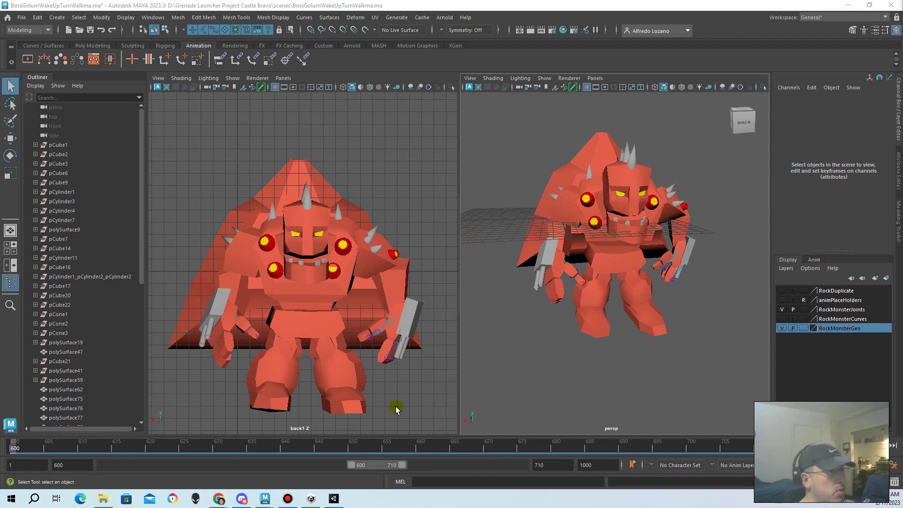
Scrub through the golem animation and select every object in the RockMonsterGeo layer
{"action": "mouse_move", "coordinate": [17, 450]}
{"action": "left_mouse_down"}
{"action": "mouse_move", "coordinate": [312, 448]}
{"action": "mouse_move", "coordinate": [340, 466]}
{"action": "mouse_move", "coordinate": [463, 482]}
{"action": "left_mouse_up"}
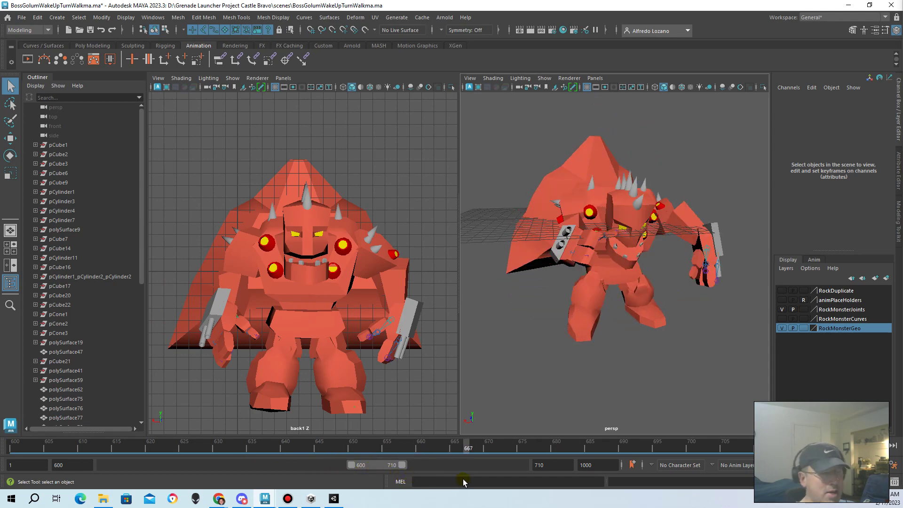
{"action": "left_click_drag", "start_coordinate": [463, 482], "coordinate": [5, 474]}
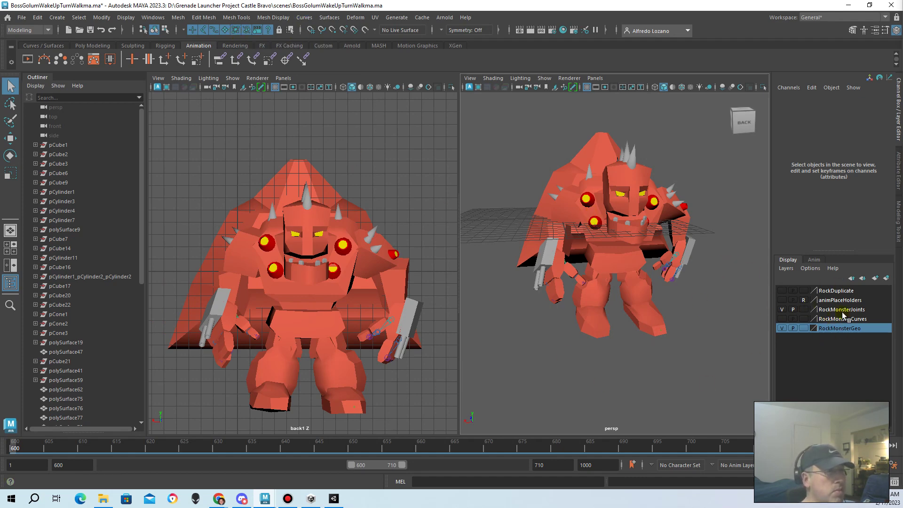
{"action": "left_click", "coordinate": [847, 331]}
{"action": "right_click", "coordinate": [829, 333]}
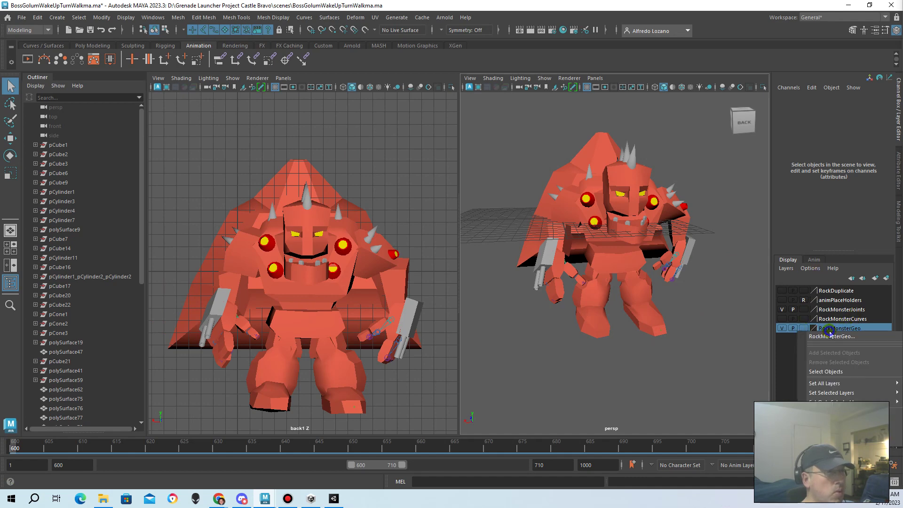
{"action": "left_click", "coordinate": [847, 372]}
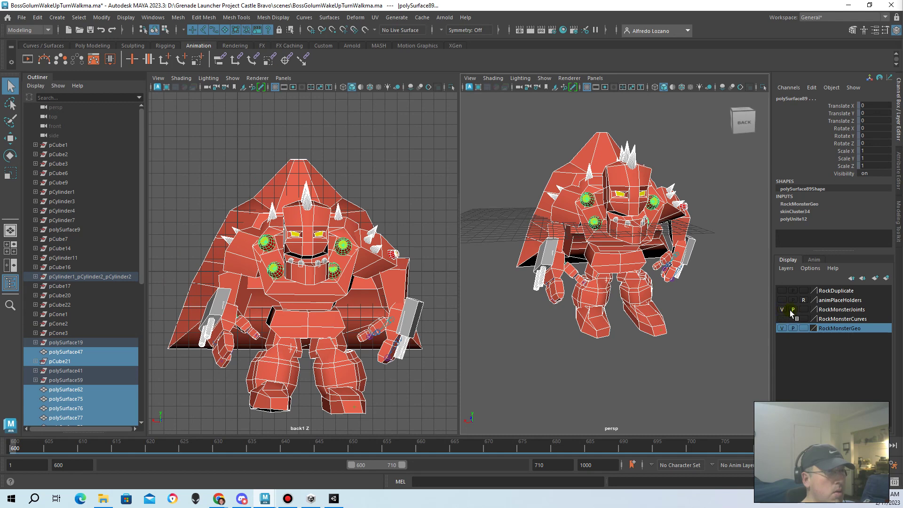
Hide the RockMonsterGeo layer, marquee-select the whole skeleton, then show the mesh again
{"action": "left_click", "coordinate": [781, 327]}
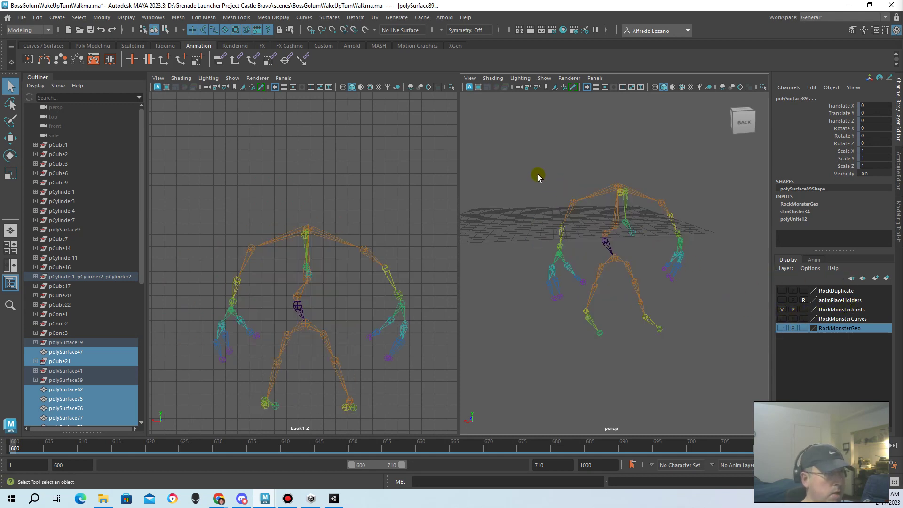
{"action": "left_click_drag", "start_coordinate": [516, 161], "coordinate": [715, 371]}
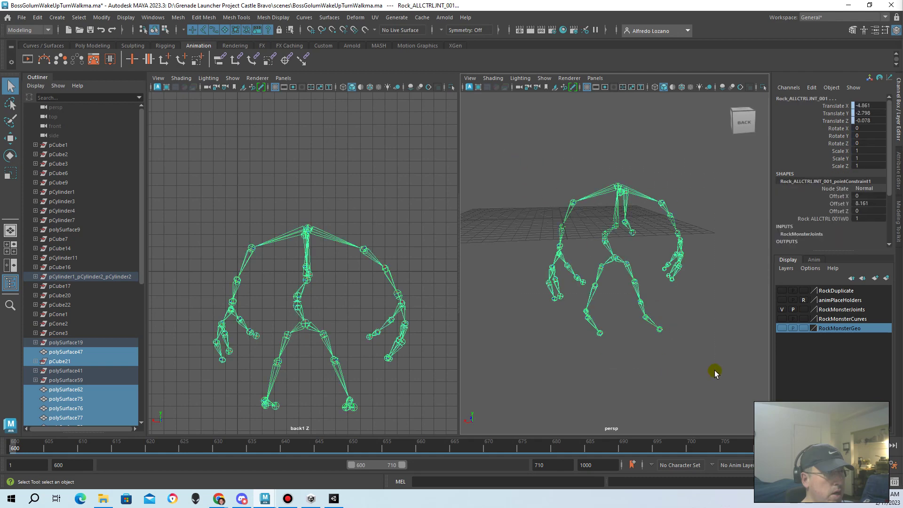
{"action": "left_click", "coordinate": [781, 328]}
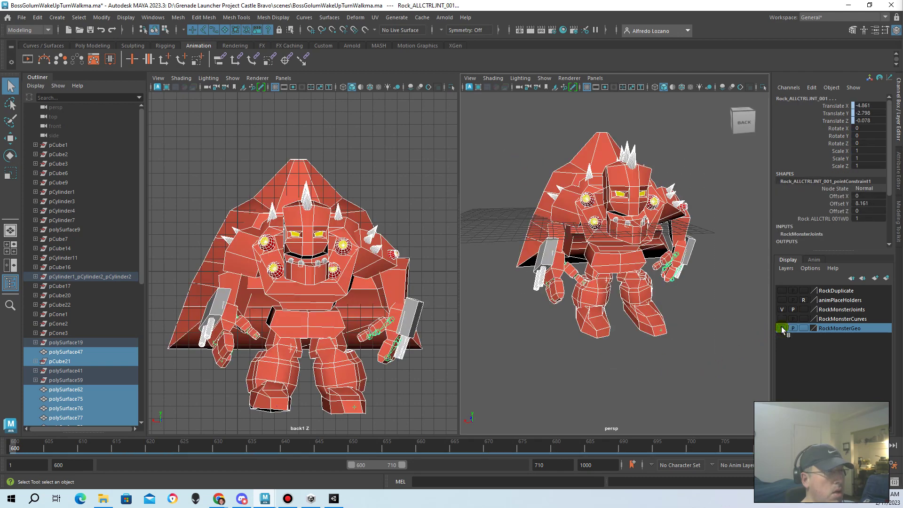
{"action": "left_click", "coordinate": [782, 327]}
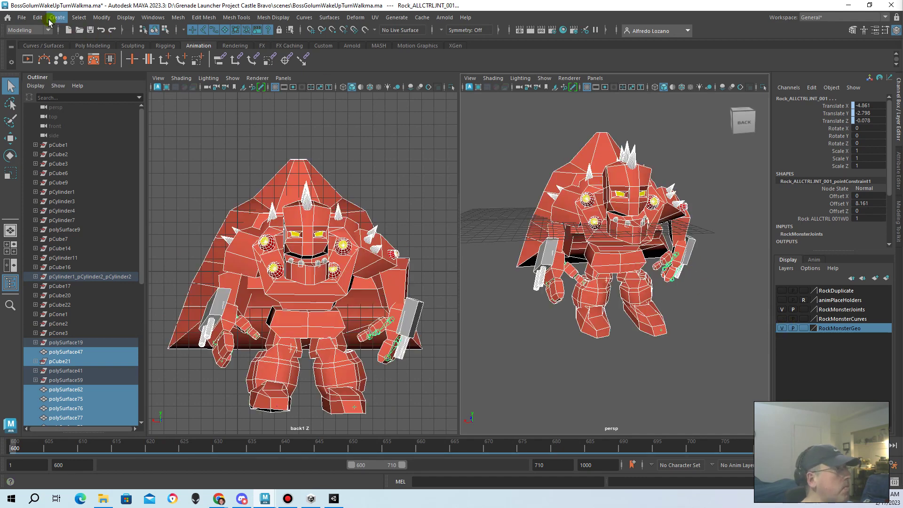
{"action": "left_click", "coordinate": [23, 25]}
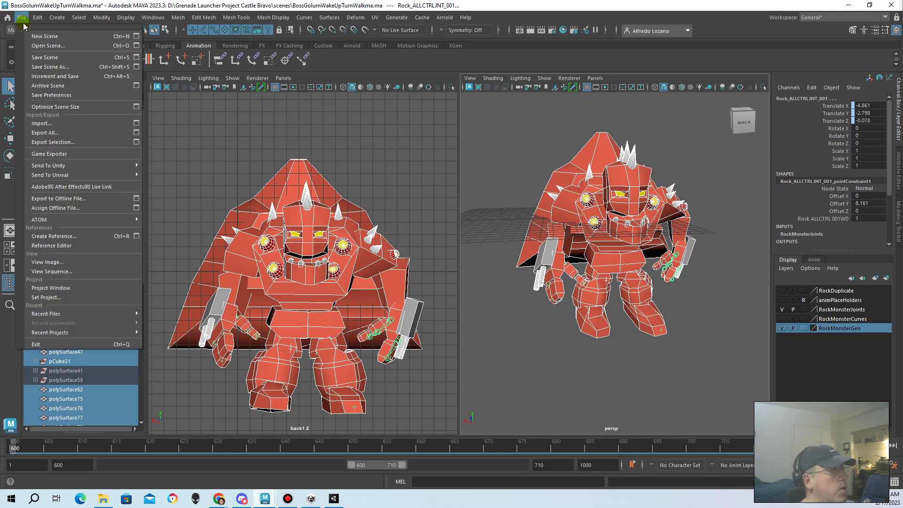
{"action": "mouse_move", "coordinate": [49, 165]}
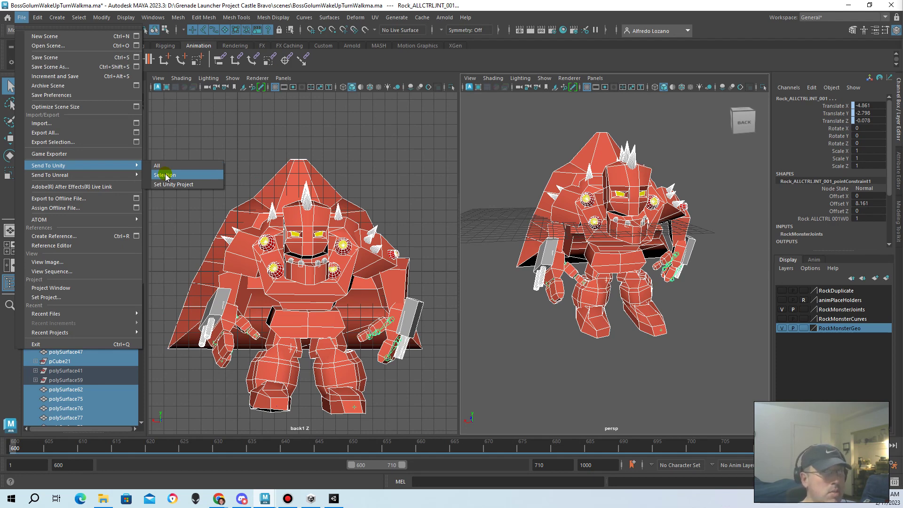
Send the selection to Unity and browse the D drive for the project
{"action": "left_click", "coordinate": [165, 175]}
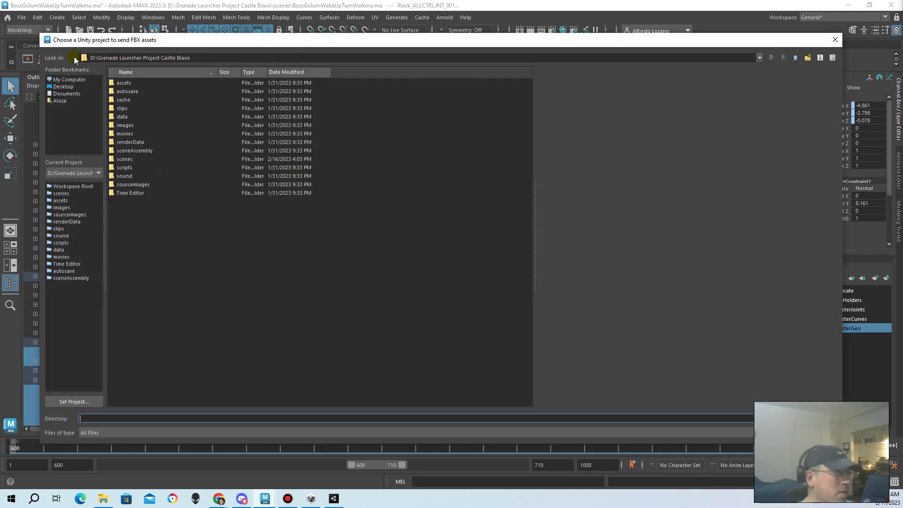
{"action": "left_click", "coordinate": [80, 80]}
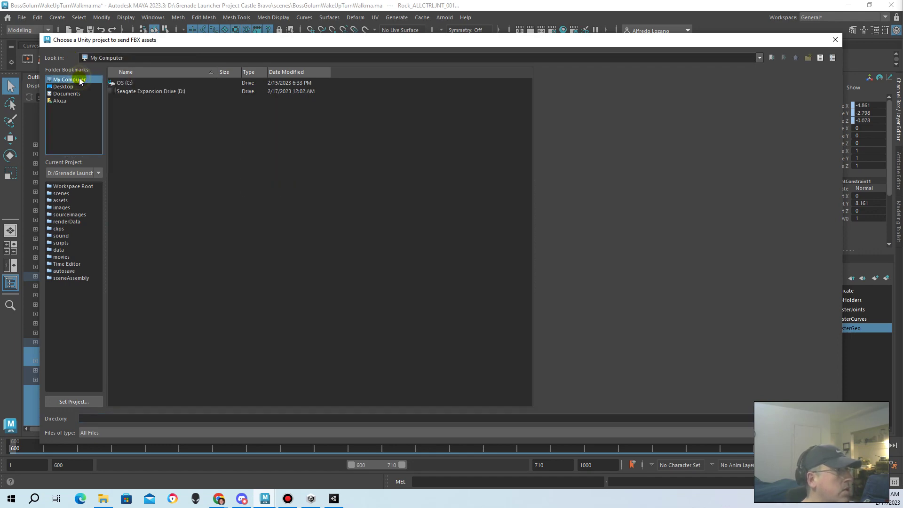
{"action": "double_click", "coordinate": [167, 91]}
{"action": "scroll", "coordinate": [205, 305], "scroll_direction": "down", "scroll_amount": 9}
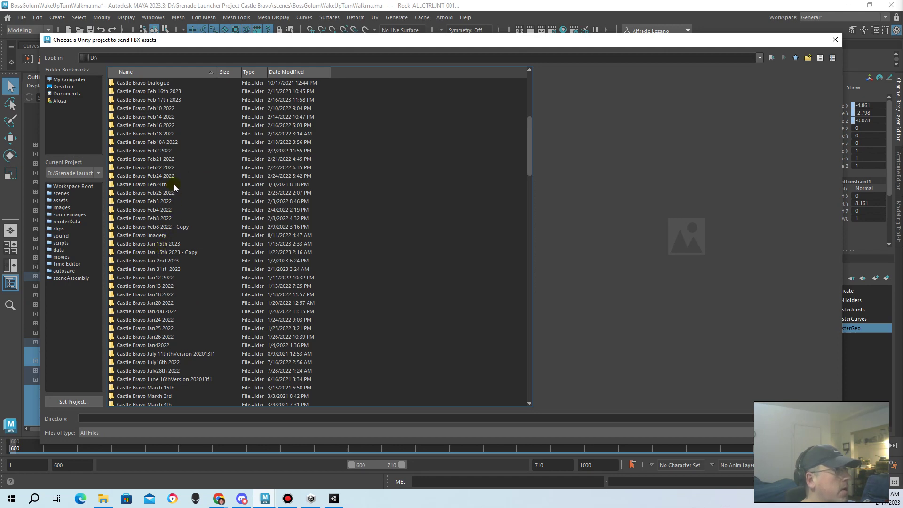
{"action": "scroll", "coordinate": [184, 265], "scroll_direction": "up", "scroll_amount": 1}
{"action": "scroll", "coordinate": [183, 275], "scroll_direction": "up", "scroll_amount": 3}
{"action": "scroll", "coordinate": [185, 279], "scroll_direction": "up", "scroll_amount": 2}
{"action": "scroll", "coordinate": [185, 282], "scroll_direction": "up", "scroll_amount": 3}
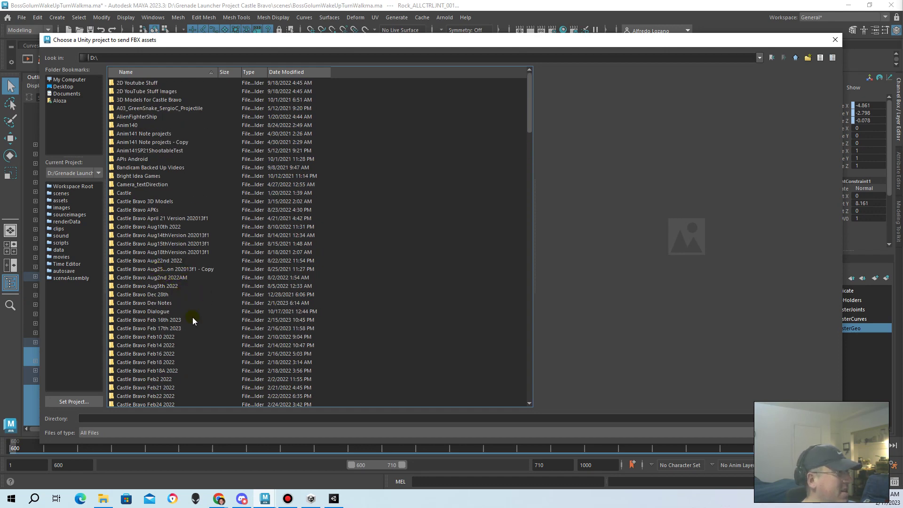
{"action": "scroll", "coordinate": [164, 247], "scroll_direction": "down", "scroll_amount": 3}
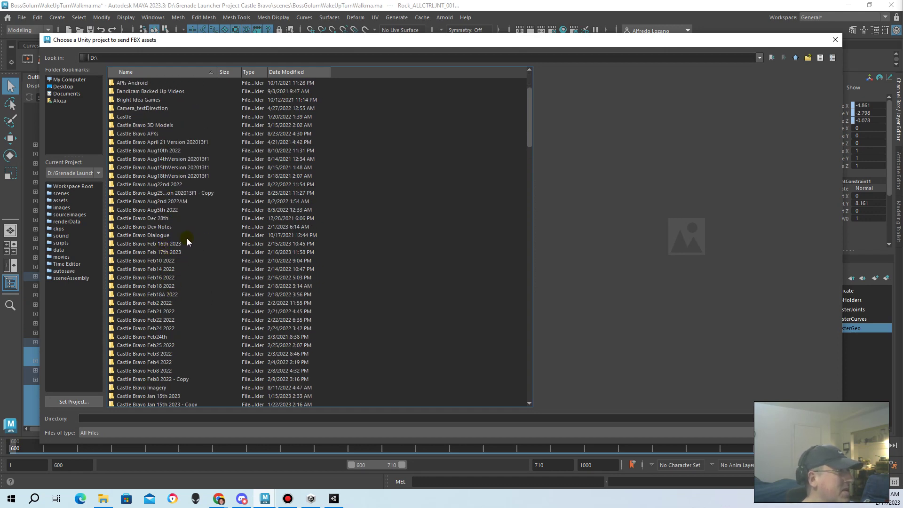
Choose Castle Bravo Feb 17th 2023\Castle Bravo Feb24th\Assets as the Unity export destination
{"action": "double_click", "coordinate": [167, 252]}
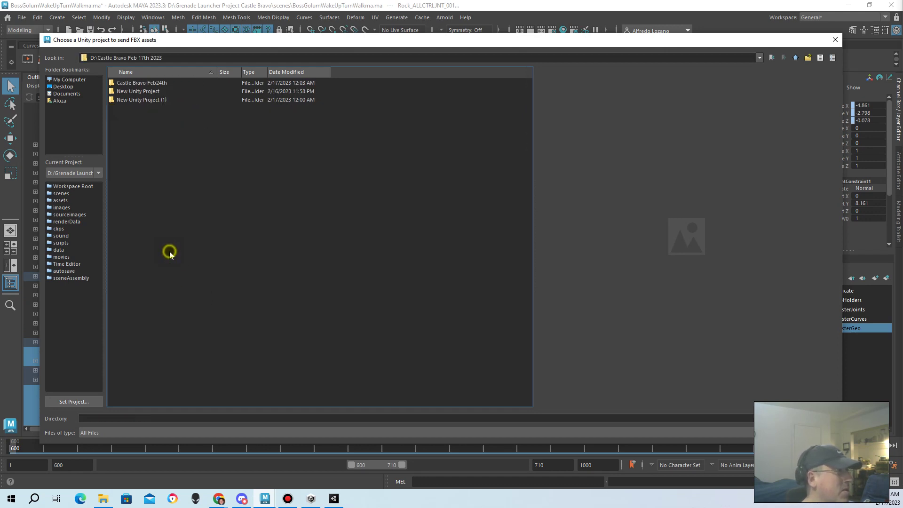
{"action": "left_click", "coordinate": [136, 84]}
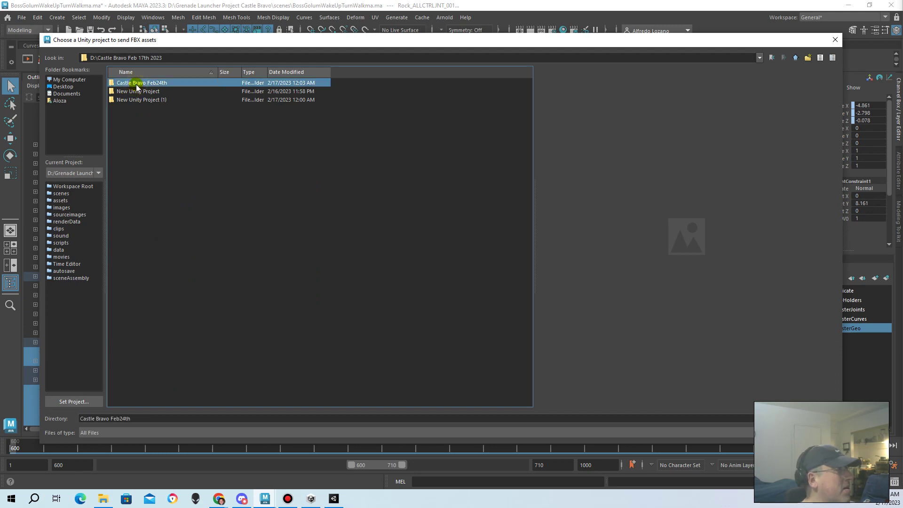
{"action": "double_click", "coordinate": [136, 84]}
{"action": "double_click", "coordinate": [137, 83]}
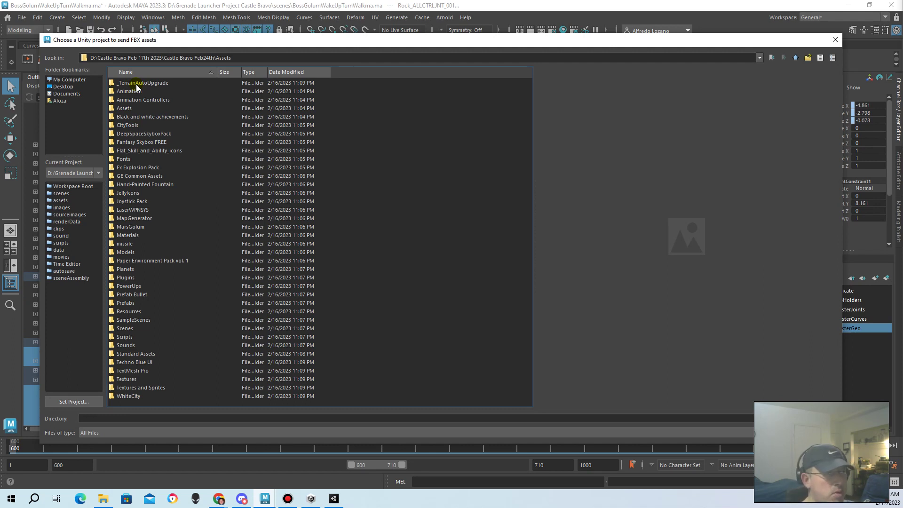
{"action": "left_click_drag", "start_coordinate": [312, 35], "coordinate": [283, 10]}
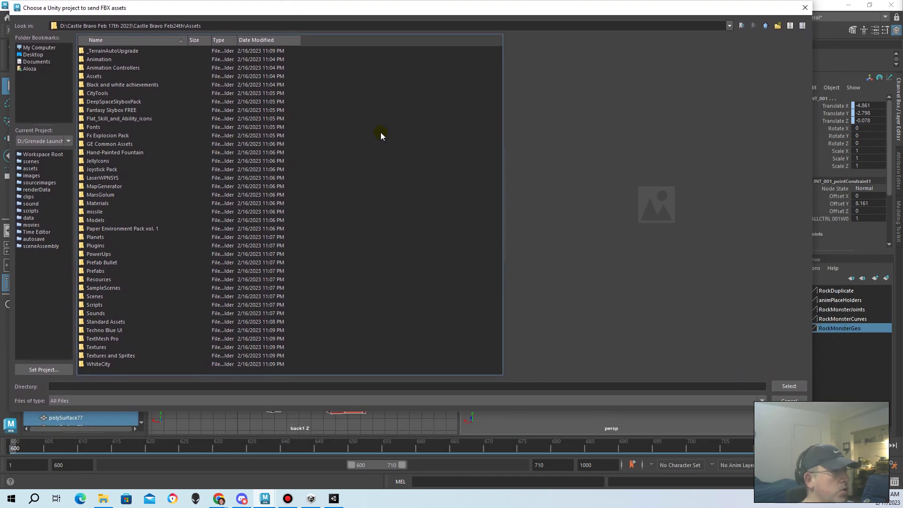
{"action": "left_click", "coordinate": [788, 387]}
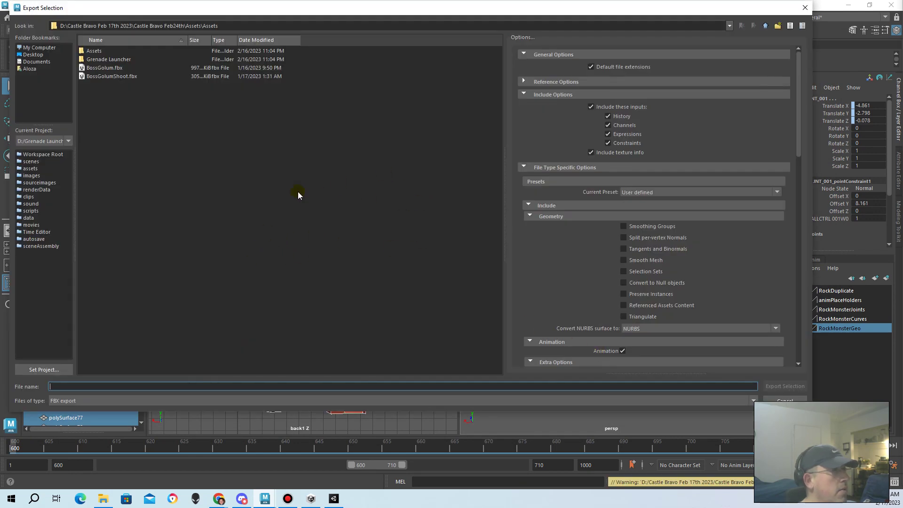
Name the export file BossGolumSlam, leaving NURBS surface conversion set to NURBS
{"action": "left_click", "coordinate": [117, 383]}
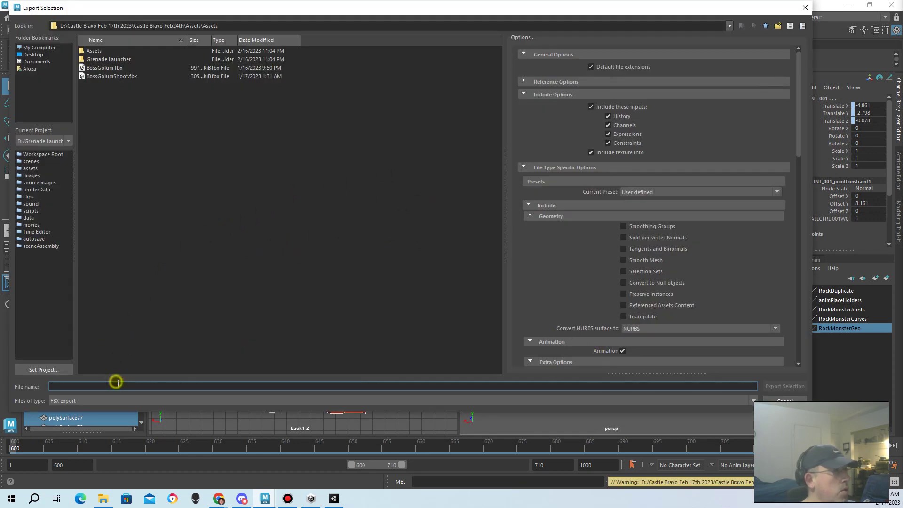
{"action": "type", "text": "B"}
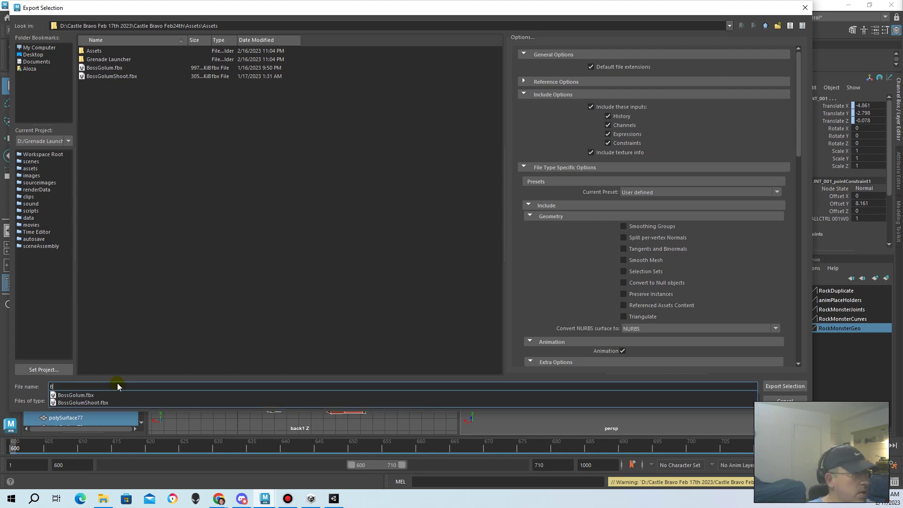
{"action": "type", "text": "ossGolum"}
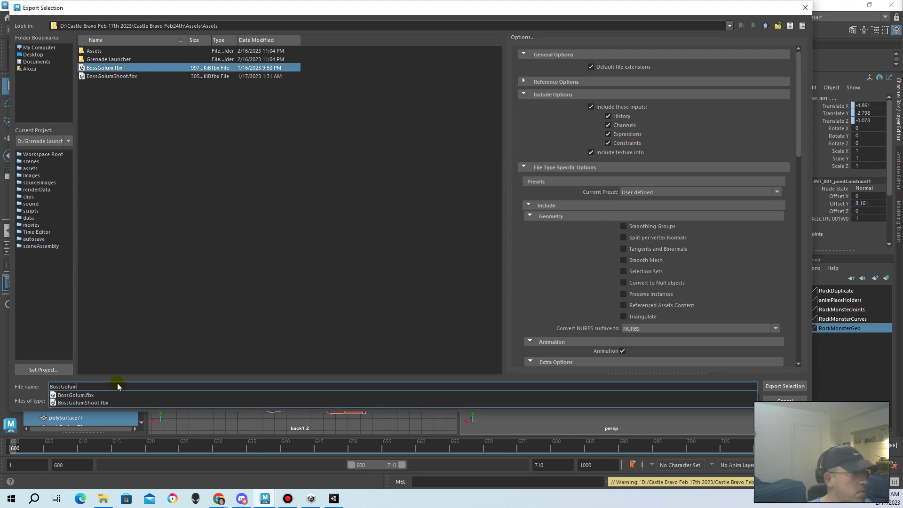
{"action": "type", "text": "Slam"}
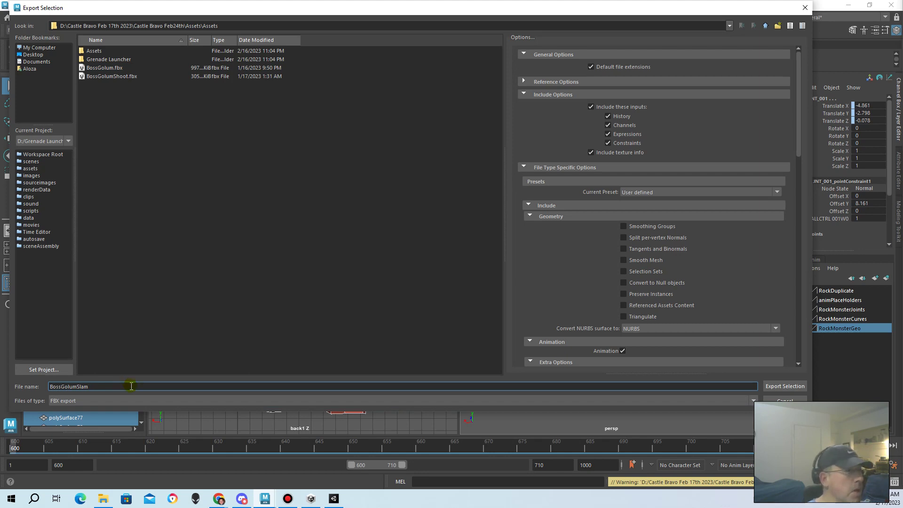
{"action": "scroll", "coordinate": [604, 311], "scroll_direction": "down", "scroll_amount": 2}
{"action": "scroll", "coordinate": [588, 254], "scroll_direction": "down", "scroll_amount": 2}
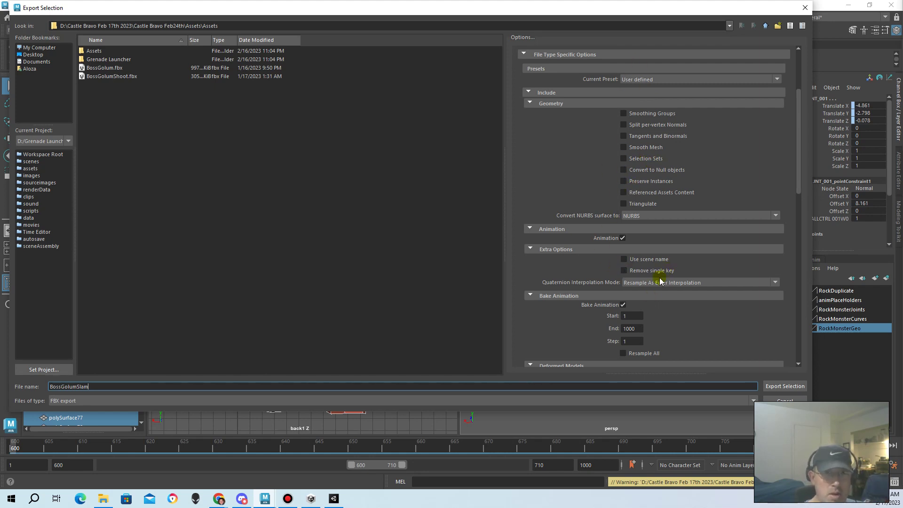
{"action": "left_click", "coordinate": [660, 216]}
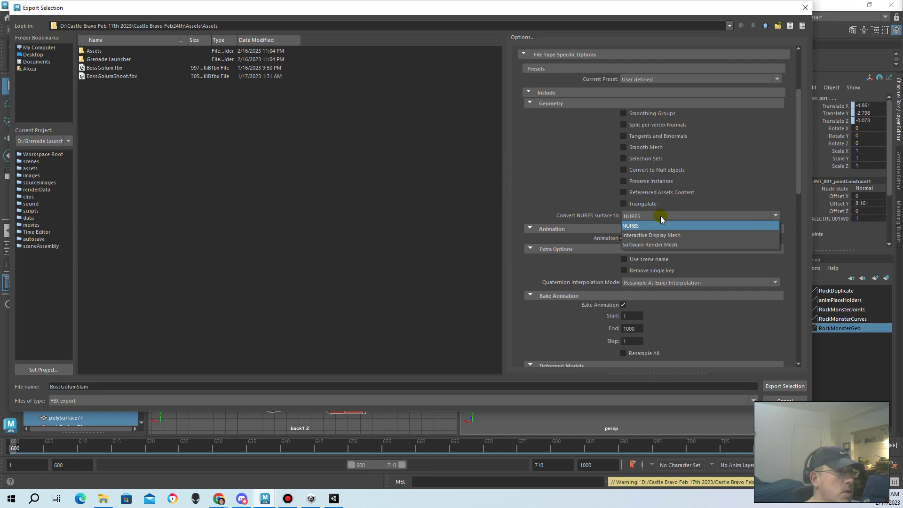
{"action": "left_click", "coordinate": [660, 216]}
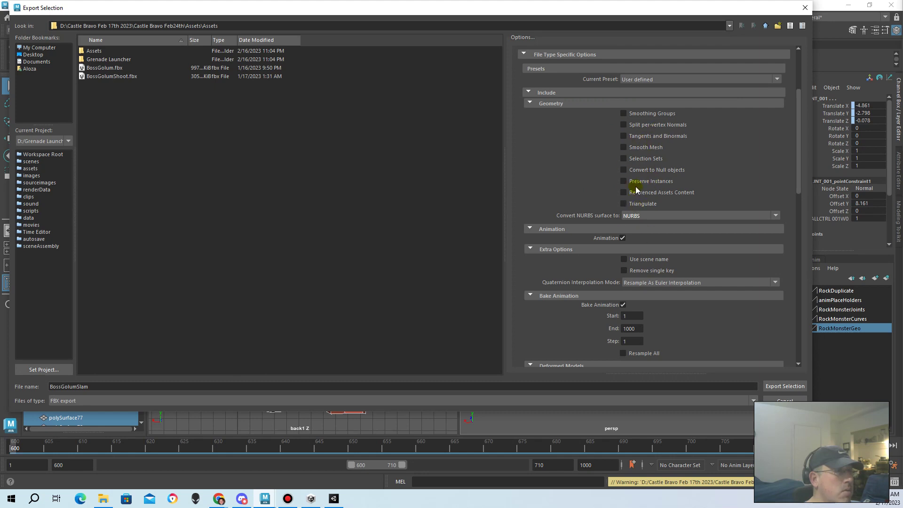
Set the bake animation range to frames 600–710 and export the selection
{"action": "double_click", "coordinate": [637, 328]}
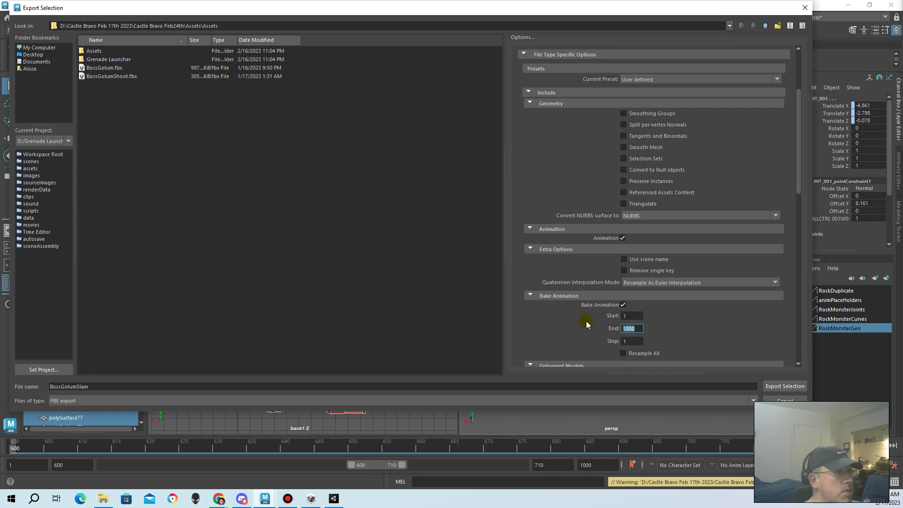
{"action": "left_click", "coordinate": [630, 315]}
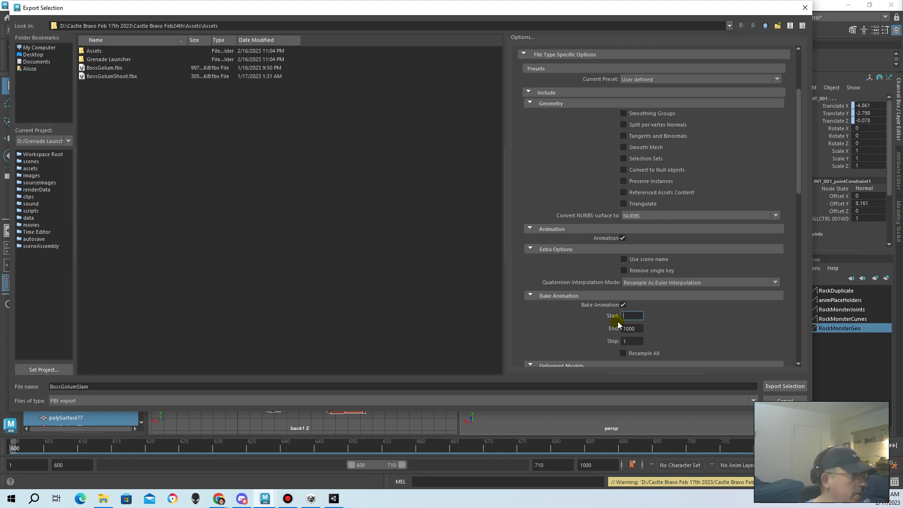
{"action": "type", "text": "600"}
{"action": "double_click", "coordinate": [632, 328]}
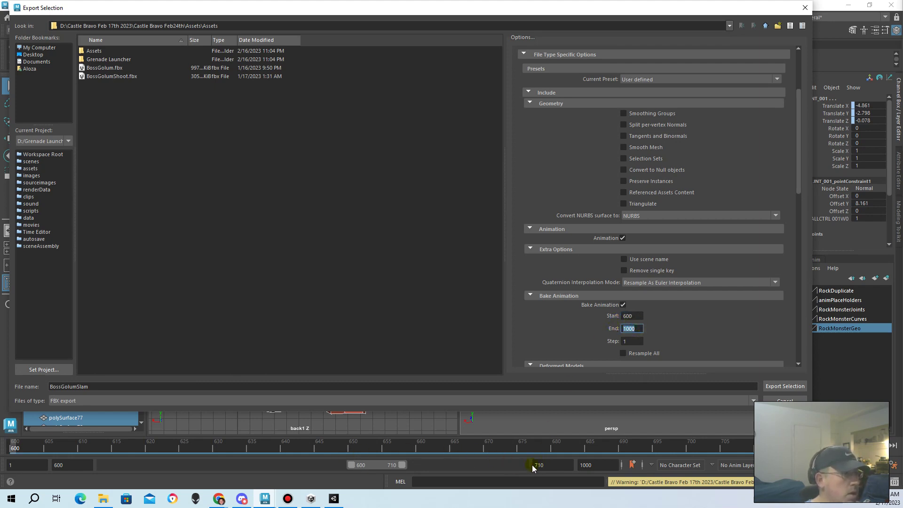
{"action": "type", "text": "7"}
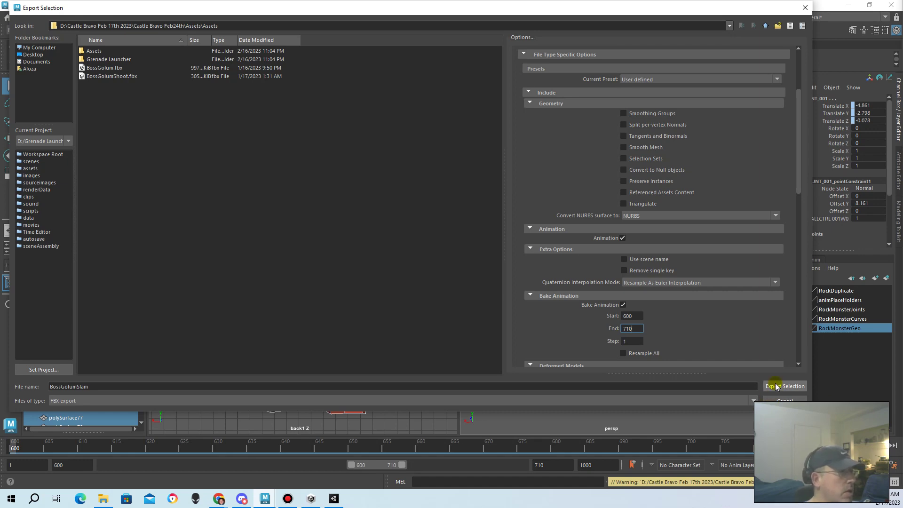
{"action": "left_click", "coordinate": [776, 387]}
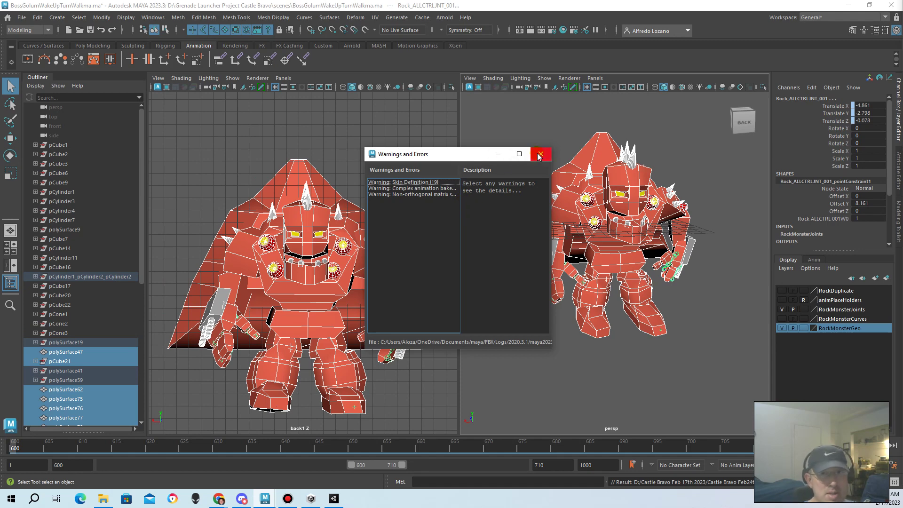
Close the FBX export Warnings and Errors window
{"action": "left_click", "coordinate": [539, 154]}
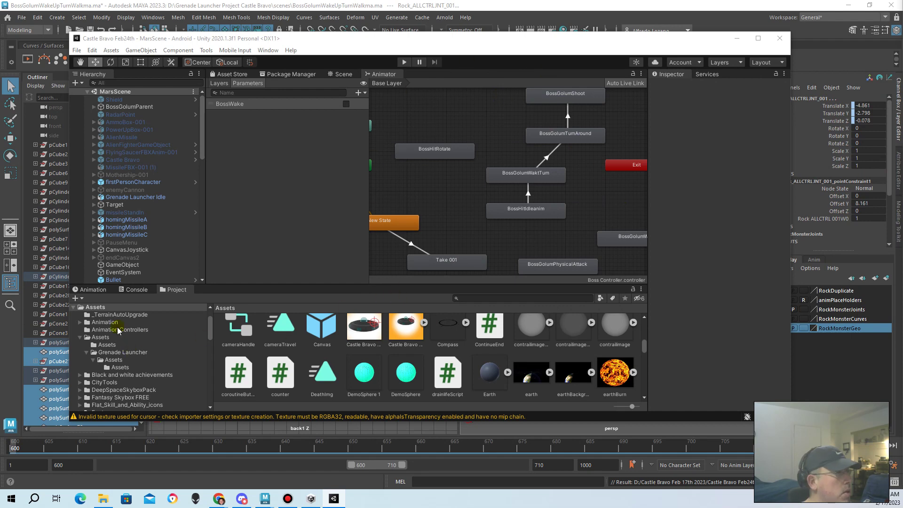
Search the Project panel for BossGolumSlam and preview its slam animation in the Inspector
{"action": "scroll", "coordinate": [118, 331], "scroll_direction": "up", "scroll_amount": 3}
{"action": "scroll", "coordinate": [374, 358], "scroll_direction": "down", "scroll_amount": 2}
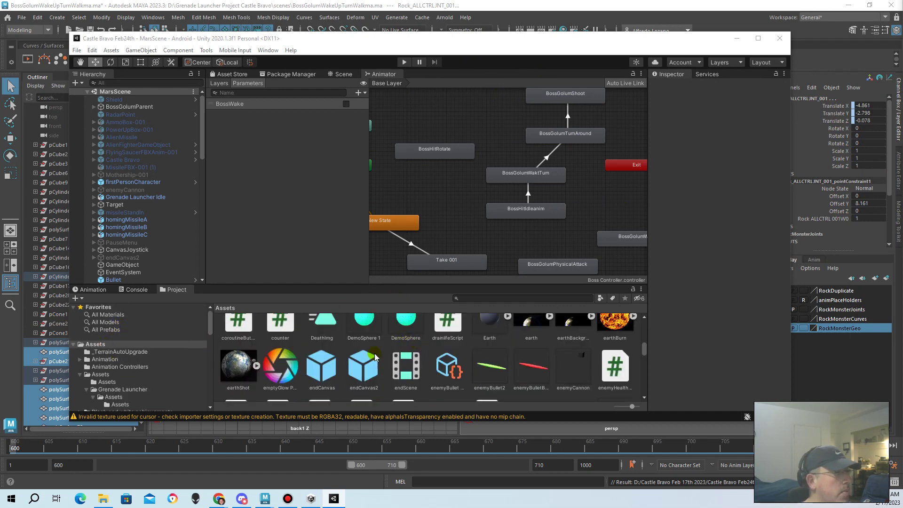
{"action": "scroll", "coordinate": [375, 358], "scroll_direction": "up", "scroll_amount": 2}
{"action": "left_click", "coordinate": [522, 297]}
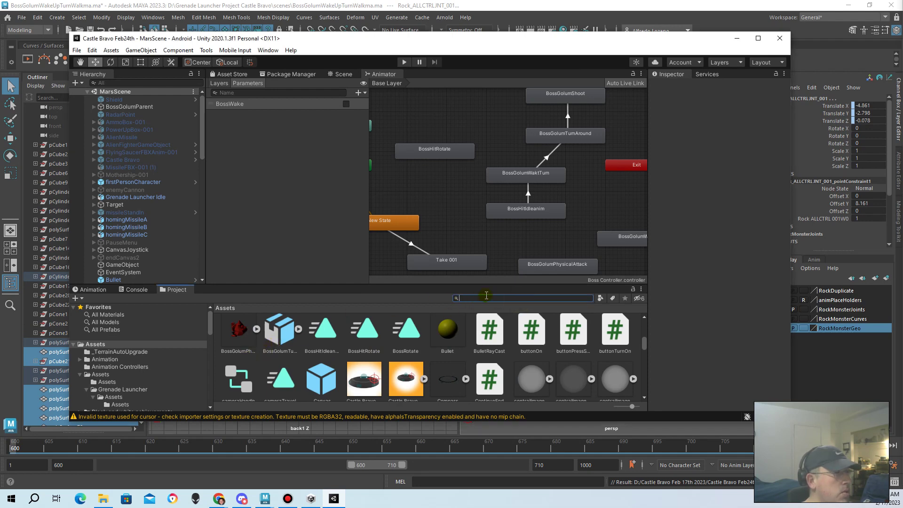
{"action": "type", "text": "Bos"}
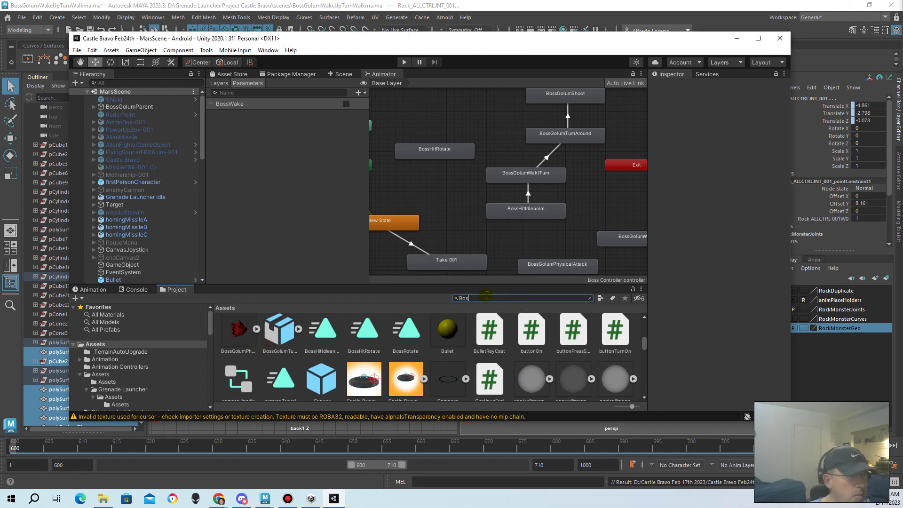
{"action": "type", "text": "sGolum"}
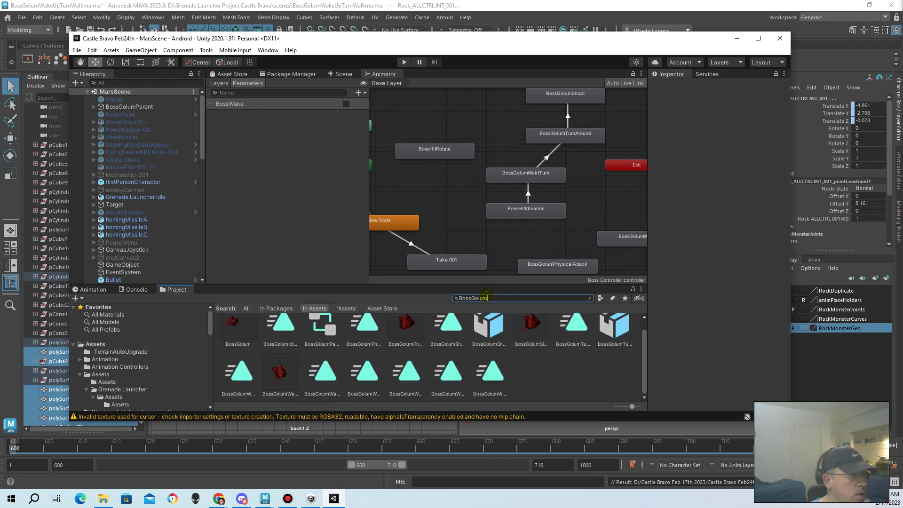
{"action": "type", "text": "Slam"}
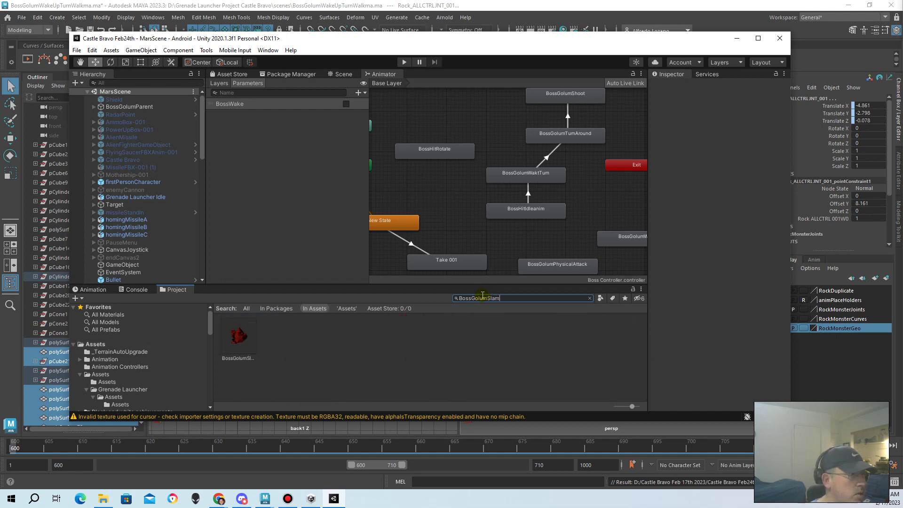
{"action": "left_click", "coordinate": [241, 345]}
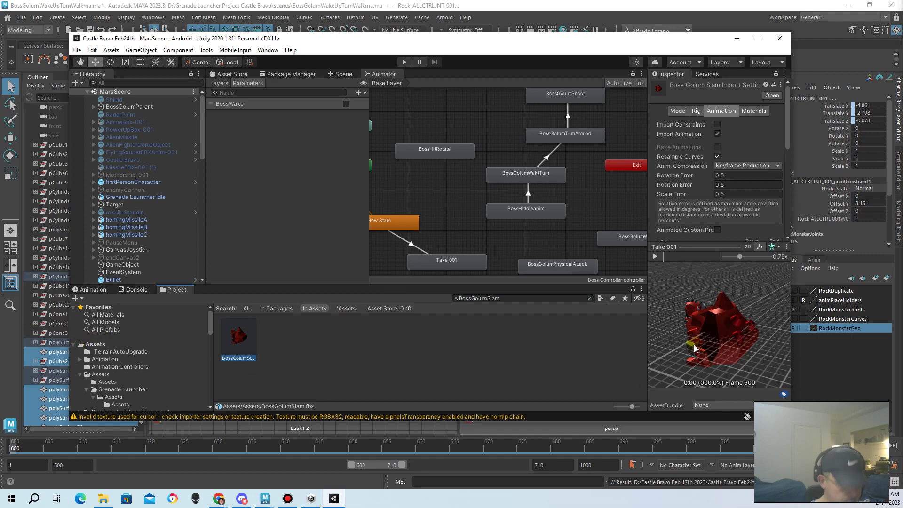
{"action": "mouse_move", "coordinate": [749, 377]}
{"action": "left_mouse_down"}
{"action": "mouse_move", "coordinate": [758, 335]}
{"action": "mouse_move", "coordinate": [696, 268]}
{"action": "left_mouse_up"}
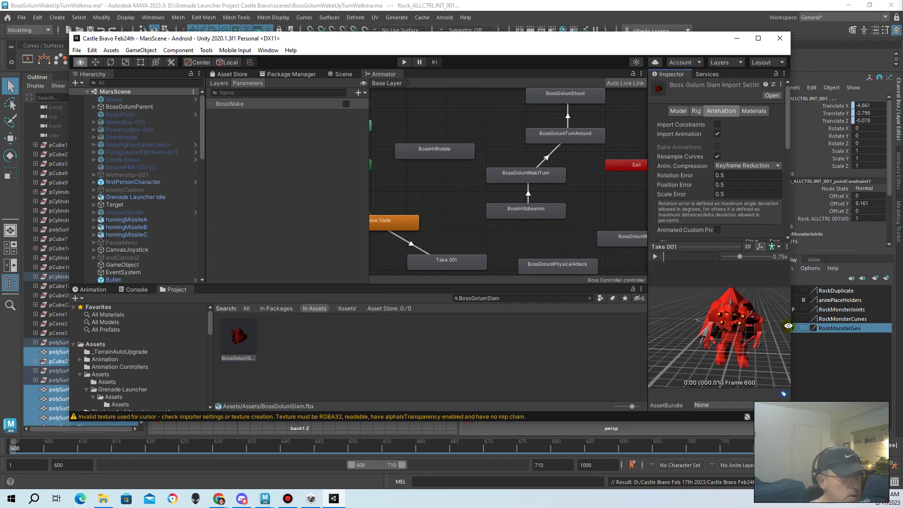
{"action": "left_click", "coordinate": [658, 260]}
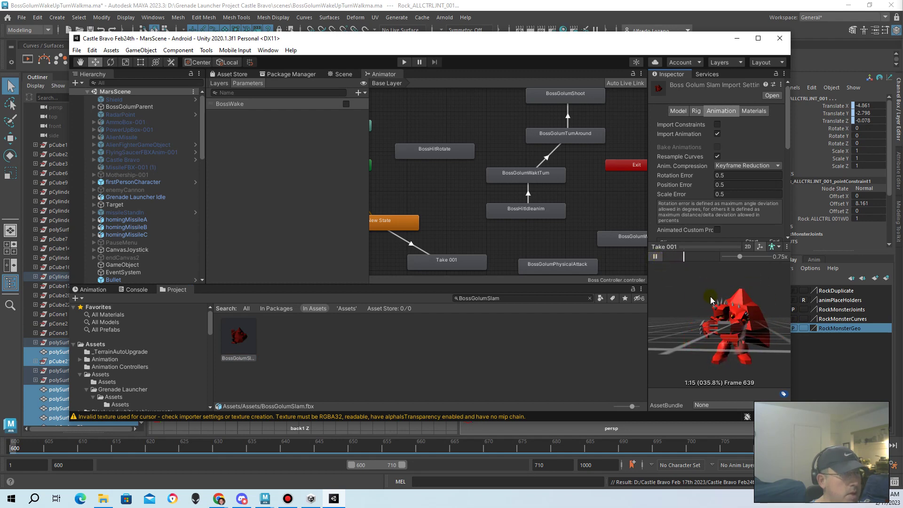
{"action": "left_click", "coordinate": [660, 258]}
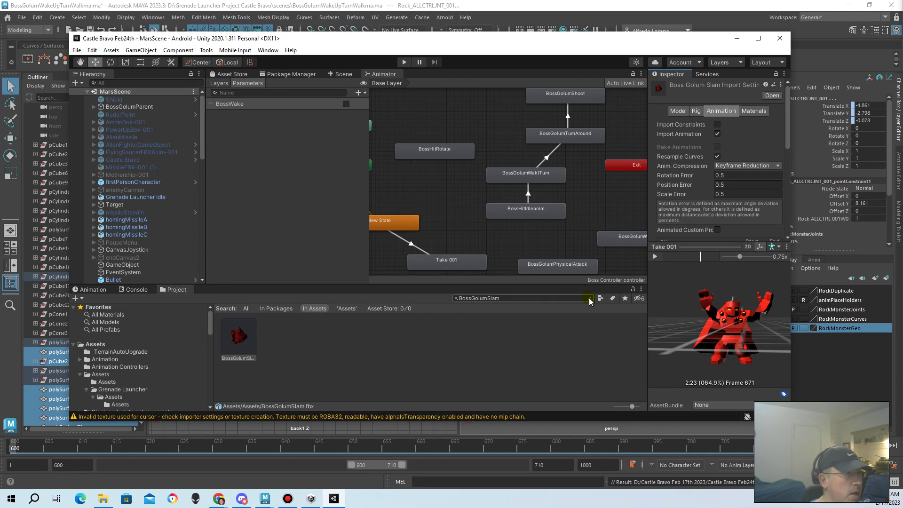
Clear the search and expand BossGolumSlam to browse its sub-assets, including the Take 001 clip
{"action": "left_click", "coordinate": [240, 343]}
{"action": "left_click", "coordinate": [589, 300]}
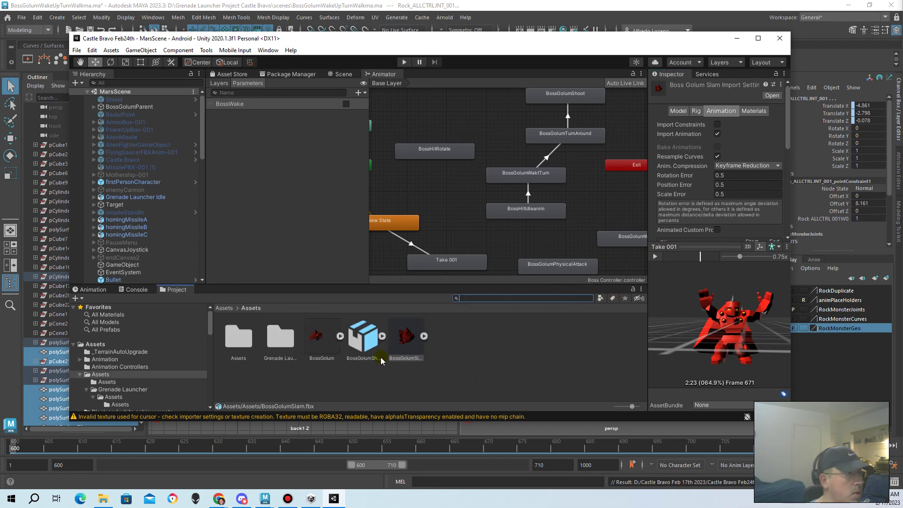
{"action": "left_click", "coordinate": [424, 336]}
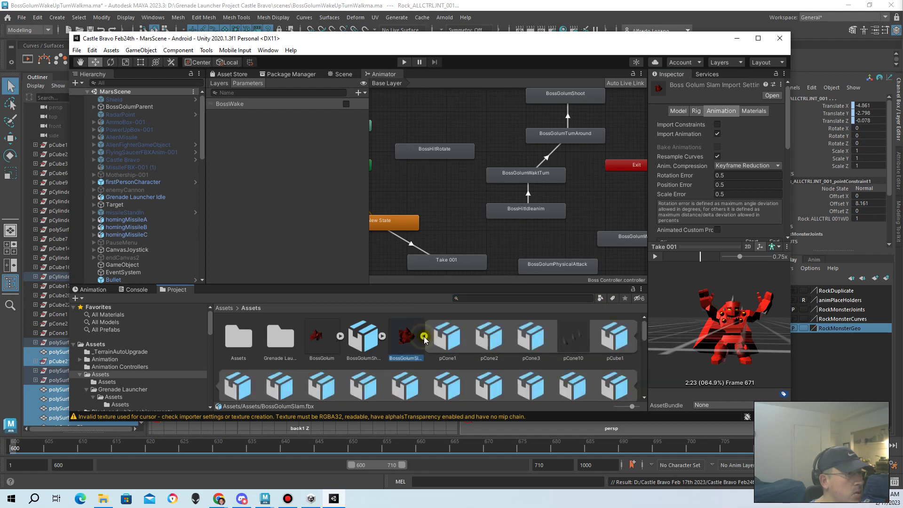
{"action": "scroll", "coordinate": [430, 350], "scroll_direction": "down", "scroll_amount": 1}
{"action": "scroll", "coordinate": [431, 354], "scroll_direction": "down", "scroll_amount": 1}
{"action": "scroll", "coordinate": [422, 357], "scroll_direction": "down", "scroll_amount": 1}
{"action": "scroll", "coordinate": [422, 358], "scroll_direction": "down", "scroll_amount": 2}
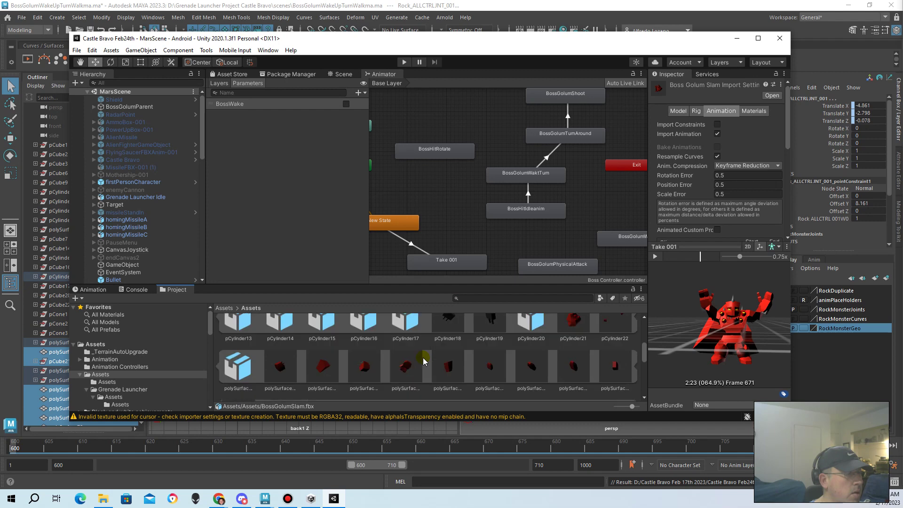
{"action": "scroll", "coordinate": [423, 357], "scroll_direction": "down", "scroll_amount": 1}
{"action": "scroll", "coordinate": [423, 357], "scroll_direction": "down", "scroll_amount": 1}
{"action": "scroll", "coordinate": [422, 357], "scroll_direction": "down", "scroll_amount": 1}
{"action": "scroll", "coordinate": [423, 358], "scroll_direction": "down", "scroll_amount": 1}
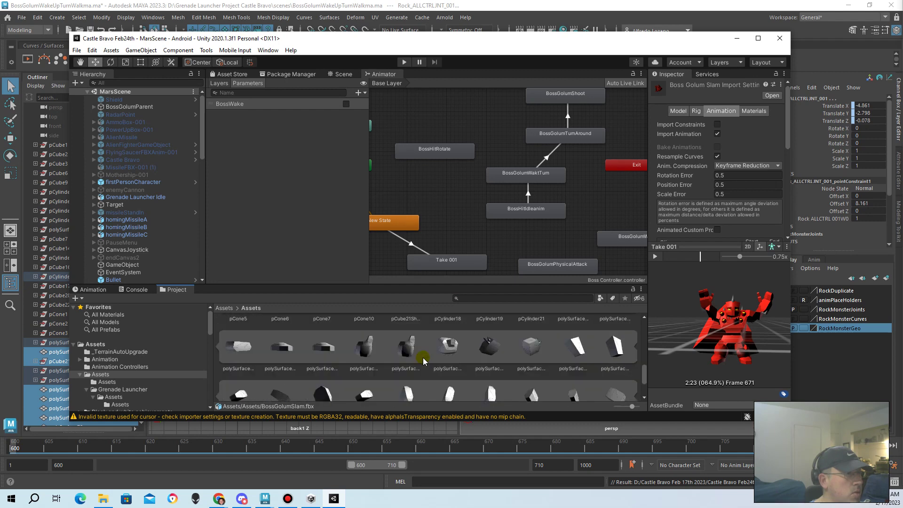
{"action": "scroll", "coordinate": [423, 357], "scroll_direction": "down", "scroll_amount": 1}
{"action": "scroll", "coordinate": [422, 358], "scroll_direction": "down", "scroll_amount": 1}
{"action": "scroll", "coordinate": [422, 358], "scroll_direction": "up", "scroll_amount": 1}
{"action": "scroll", "coordinate": [422, 357], "scroll_direction": "up", "scroll_amount": 2}
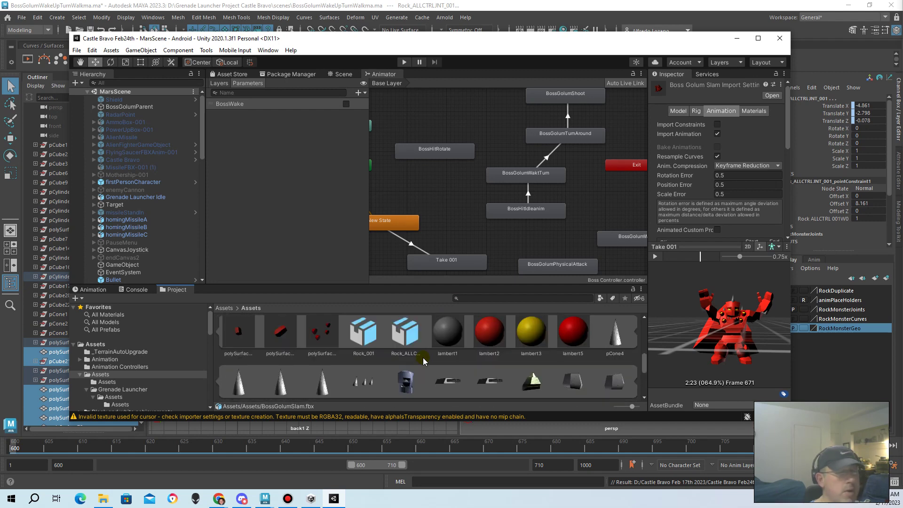
{"action": "scroll", "coordinate": [422, 357], "scroll_direction": "up", "scroll_amount": 3}
{"action": "scroll", "coordinate": [423, 358], "scroll_direction": "up", "scroll_amount": 1}
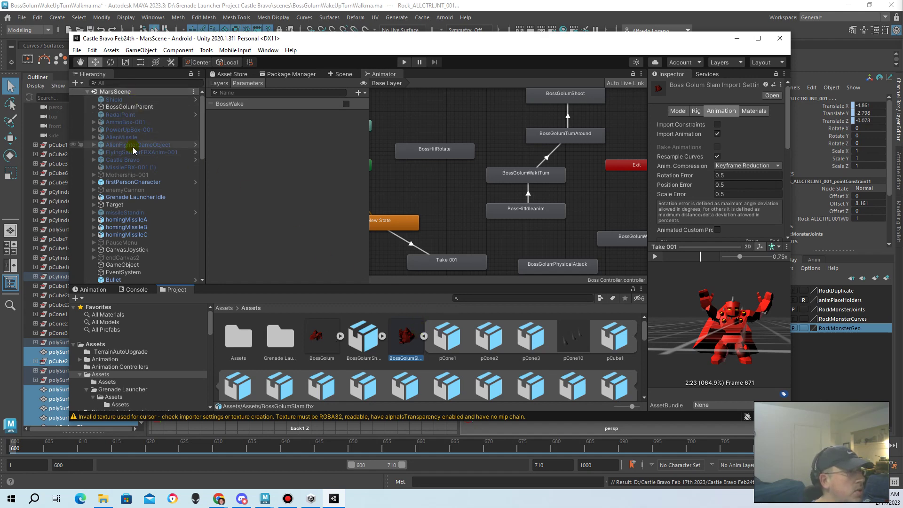
{"action": "mouse_move", "coordinate": [141, 168]}
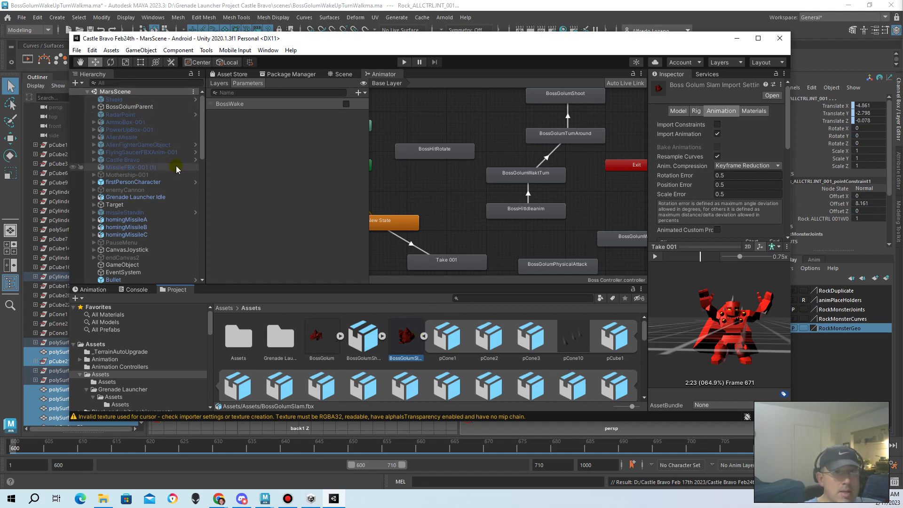
{"action": "scroll", "coordinate": [346, 329], "scroll_direction": "down", "scroll_amount": 2}
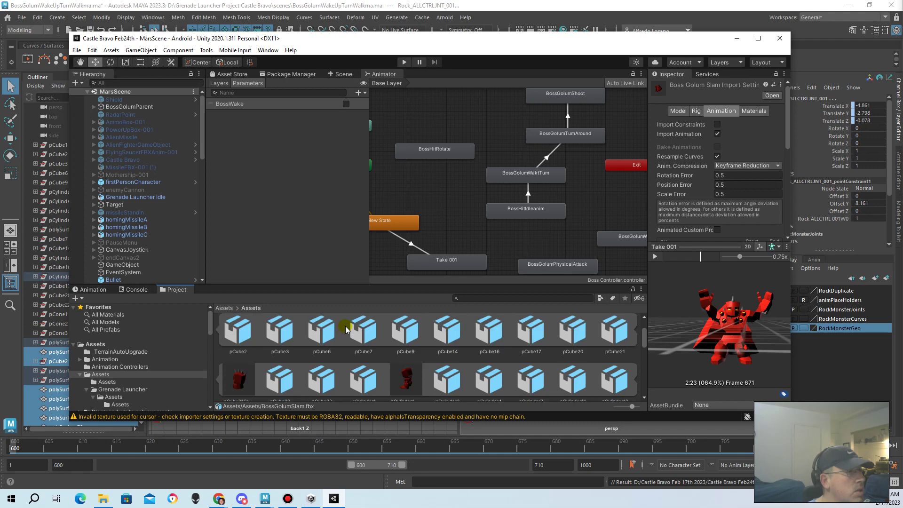
{"action": "scroll", "coordinate": [404, 337], "scroll_direction": "down", "scroll_amount": 2}
{"action": "scroll", "coordinate": [416, 335], "scroll_direction": "down", "scroll_amount": 1}
{"action": "scroll", "coordinate": [430, 329], "scroll_direction": "down", "scroll_amount": 1}
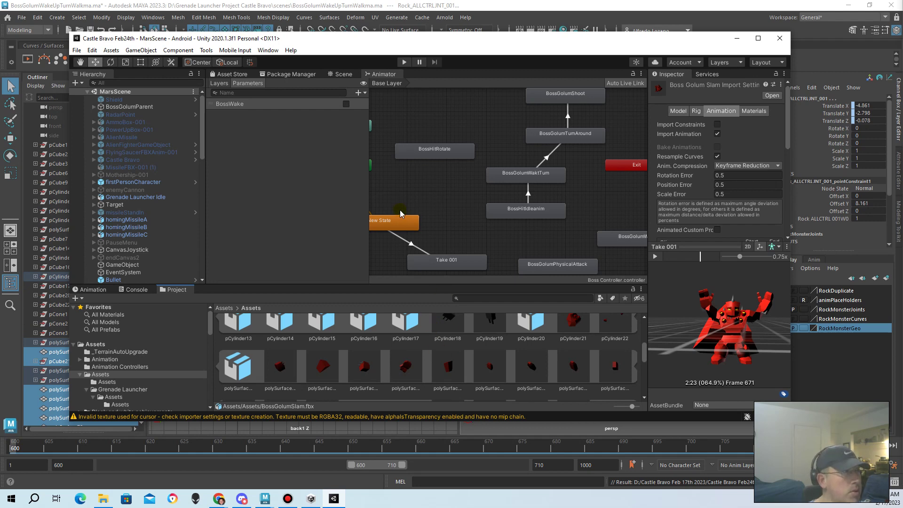
{"action": "left_click", "coordinate": [129, 107]}
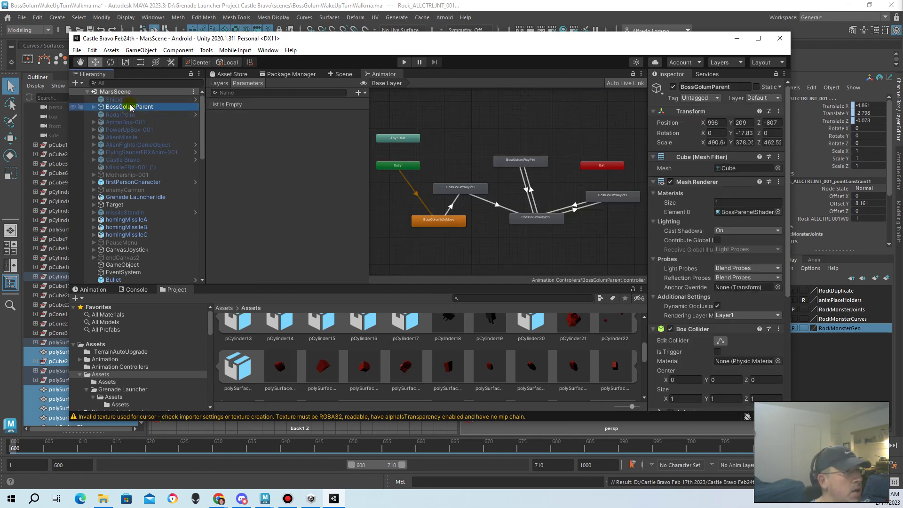
Expand BossGolumParent in the Hierarchy to reveal its BossGolum child
{"action": "scroll", "coordinate": [741, 311], "scroll_direction": "down", "scroll_amount": 4}
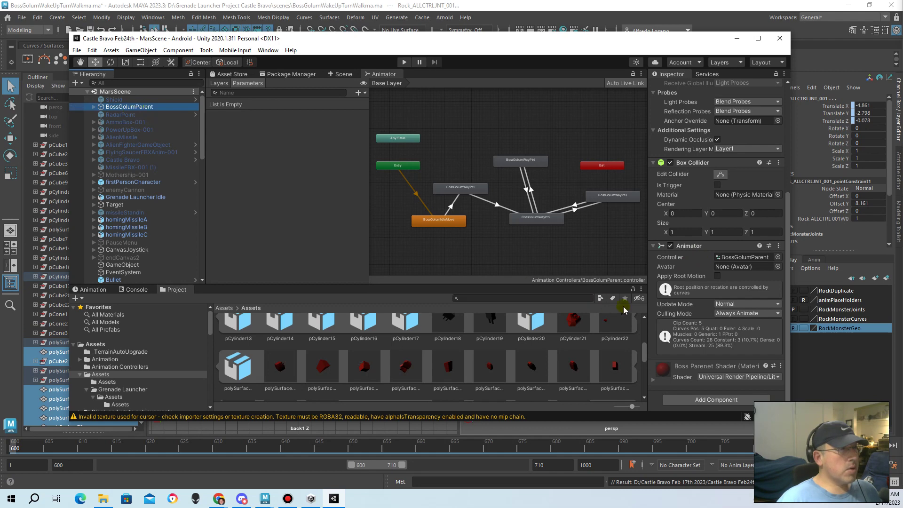
{"action": "scroll", "coordinate": [693, 280], "scroll_direction": "up", "scroll_amount": 5}
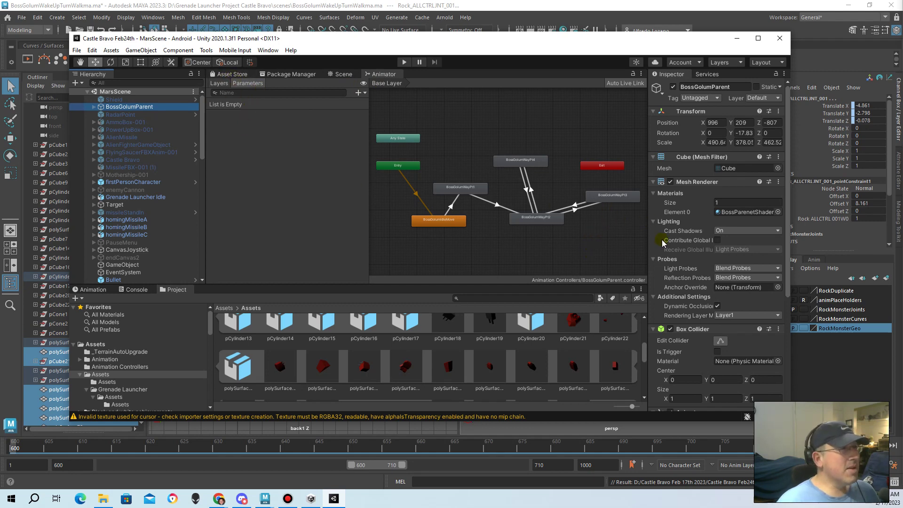
{"action": "scroll", "coordinate": [664, 242], "scroll_direction": "down", "scroll_amount": 5}
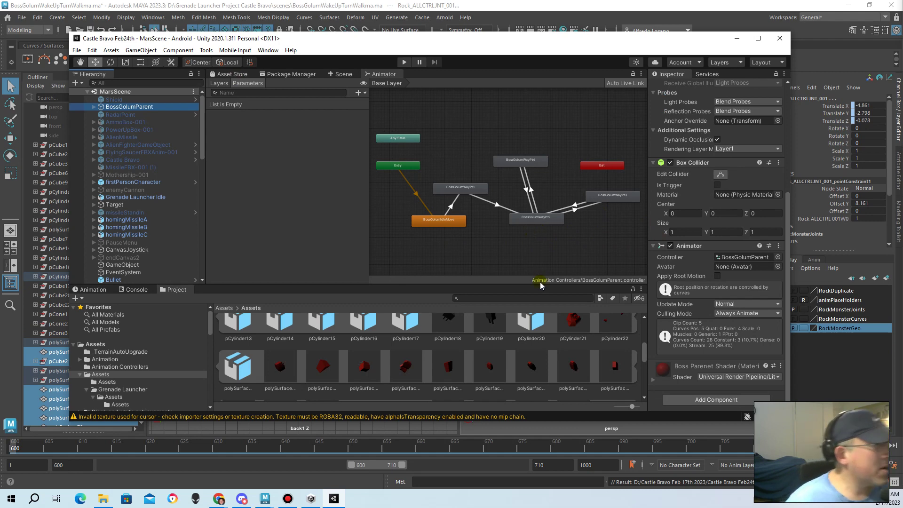
{"action": "mouse_move", "coordinate": [128, 107]}
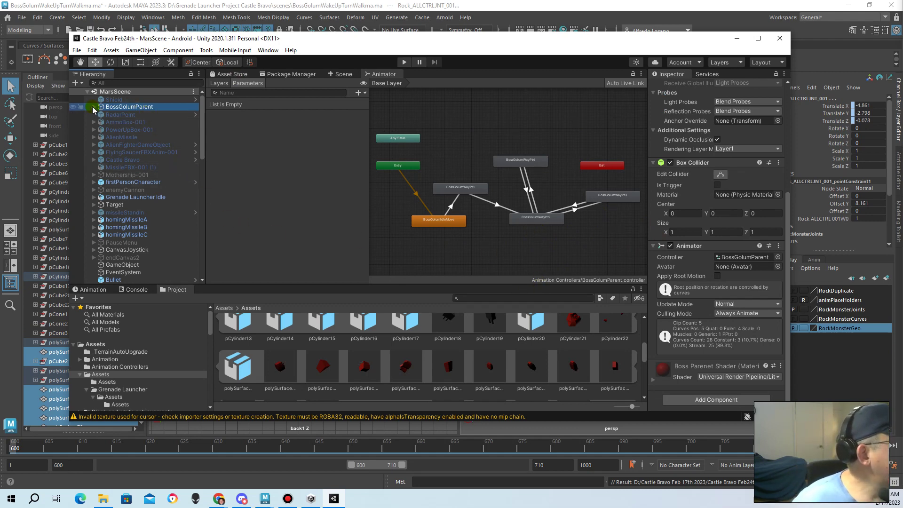
{"action": "left_click", "coordinate": [93, 108]}
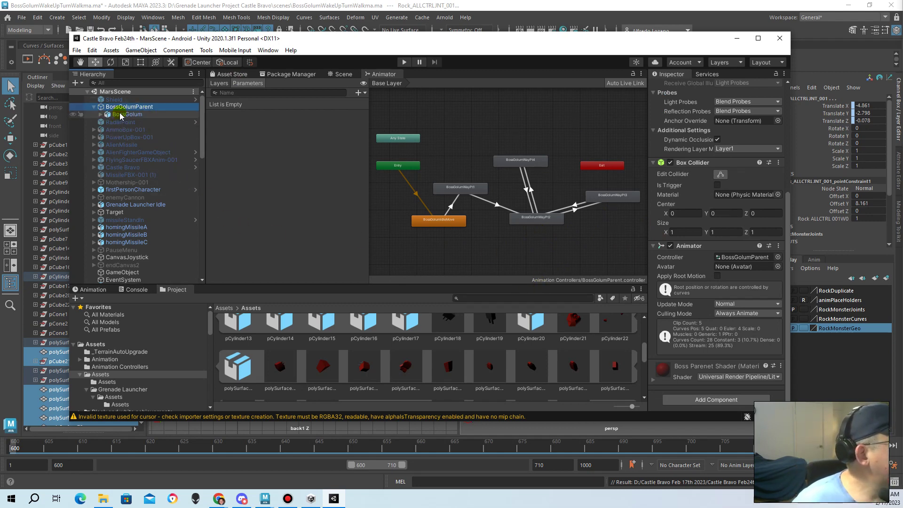
Select BossGolum and move the Take 001 state beneath New State in Boss Controller
{"action": "left_click", "coordinate": [121, 115]}
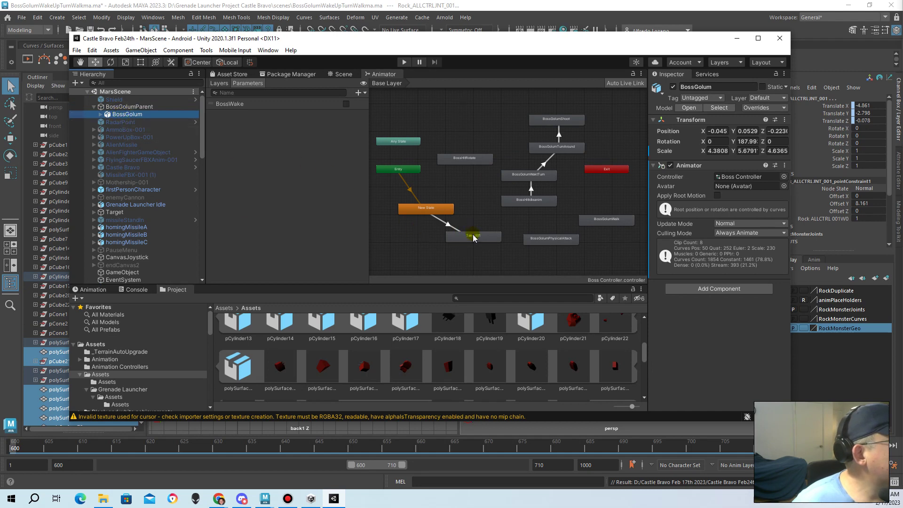
{"action": "left_click_drag", "start_coordinate": [473, 238], "coordinate": [445, 244]}
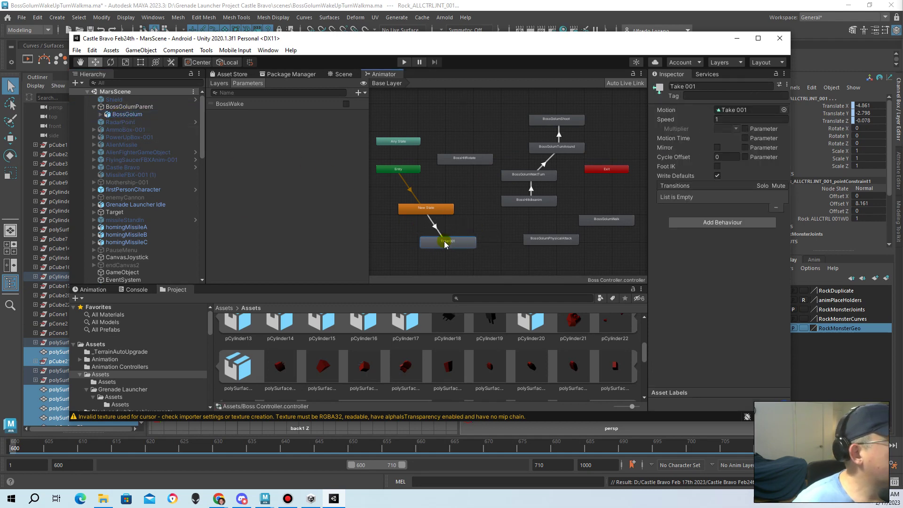
{"action": "left_click", "coordinate": [118, 114]}
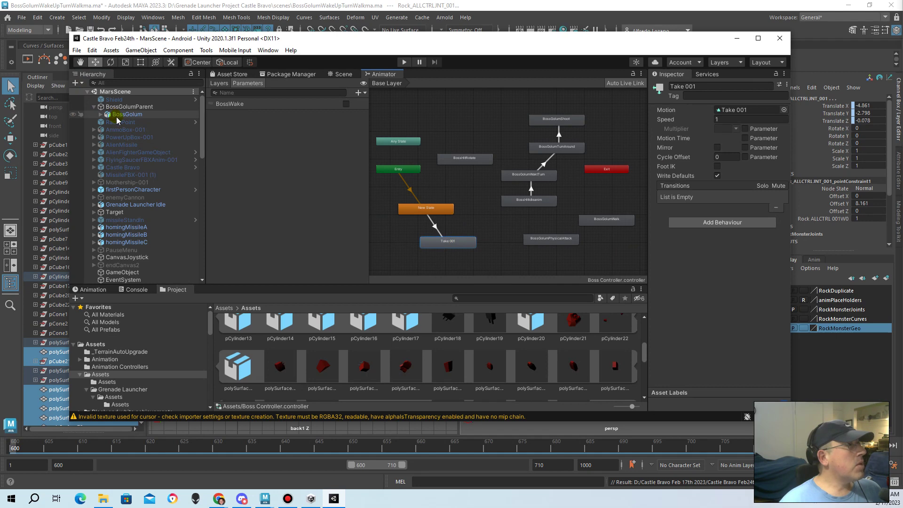
{"action": "left_click", "coordinate": [133, 108]}
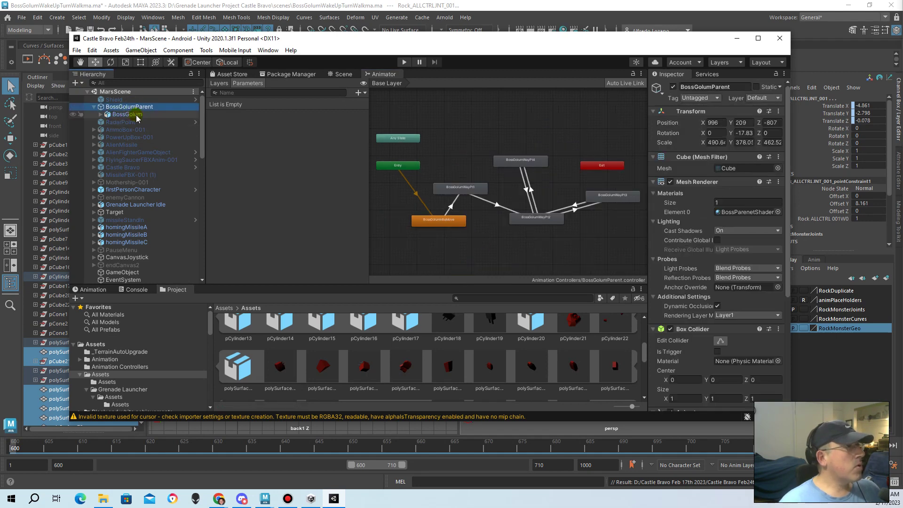
{"action": "left_click", "coordinate": [130, 114]}
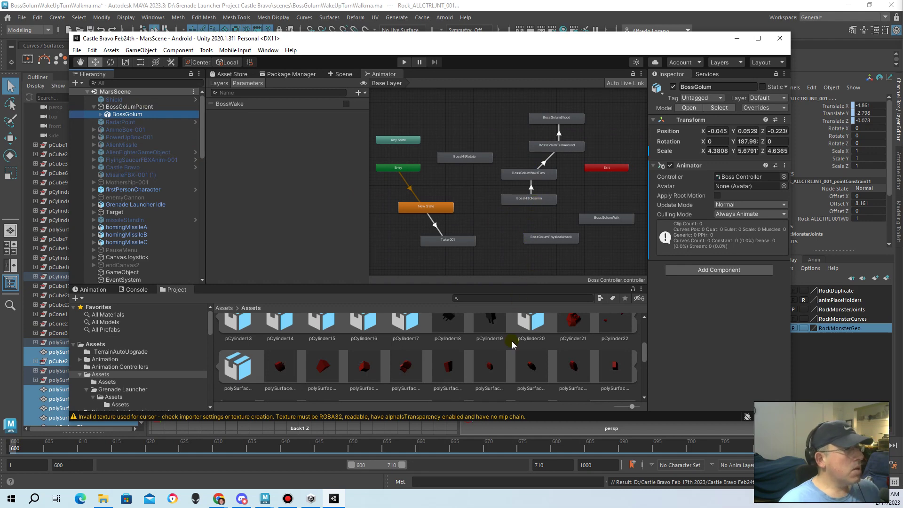
Find and select the Take 001 clip (4.583 length, 24 FPS) in the Project grid
{"action": "scroll", "coordinate": [499, 354], "scroll_direction": "down", "scroll_amount": 2}
{"action": "scroll", "coordinate": [498, 355], "scroll_direction": "down", "scroll_amount": 2}
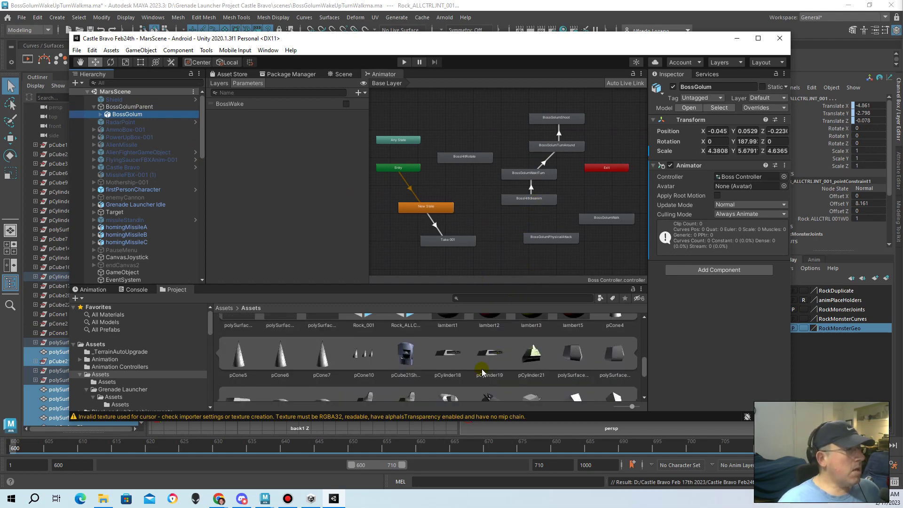
{"action": "scroll", "coordinate": [484, 365], "scroll_direction": "down", "scroll_amount": 2}
{"action": "scroll", "coordinate": [477, 367], "scroll_direction": "down", "scroll_amount": 2}
{"action": "scroll", "coordinate": [477, 367], "scroll_direction": "down", "scroll_amount": 1}
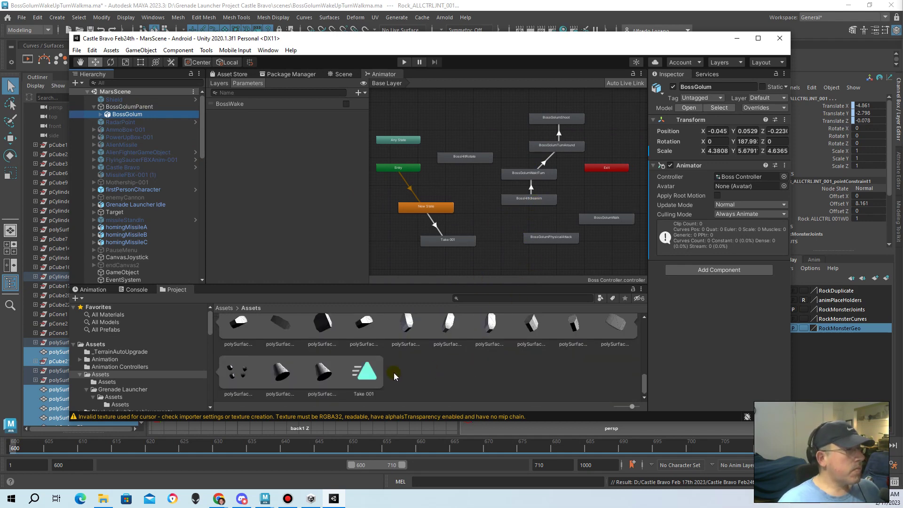
{"action": "left_click", "coordinate": [371, 380]}
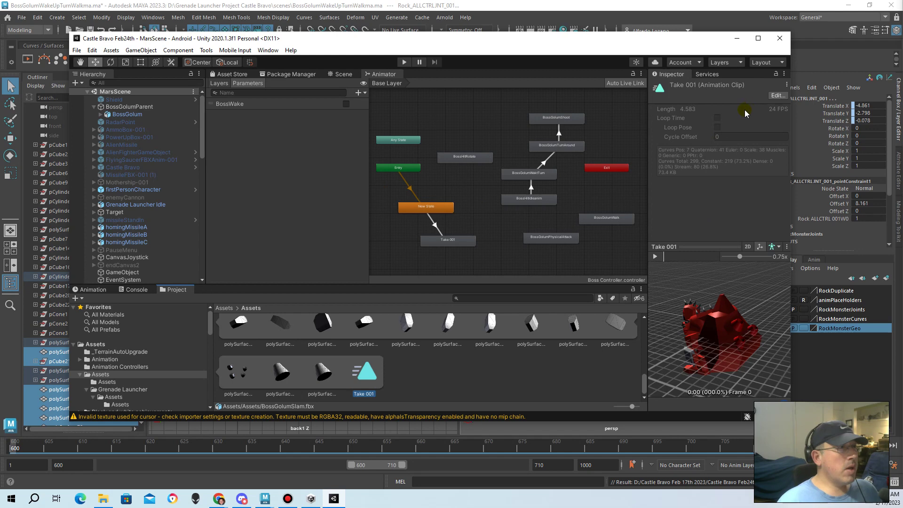
Inspect the Boss Golum Slam import settings and open Take 001 in the Animation window
{"action": "left_click", "coordinate": [777, 95]}
{"action": "scroll", "coordinate": [744, 150], "scroll_direction": "down", "scroll_amount": 5}
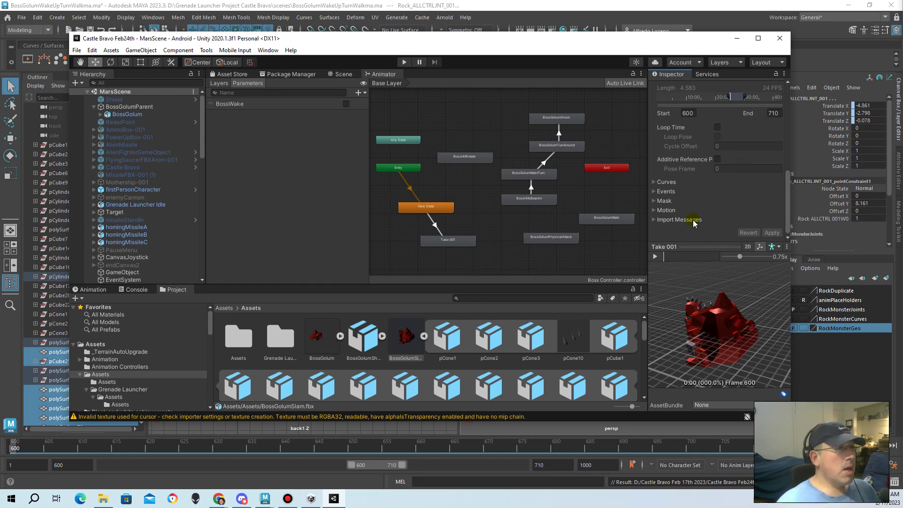
{"action": "scroll", "coordinate": [708, 193], "scroll_direction": "up", "scroll_amount": 3}
{"action": "scroll", "coordinate": [708, 194], "scroll_direction": "up", "scroll_amount": 3}
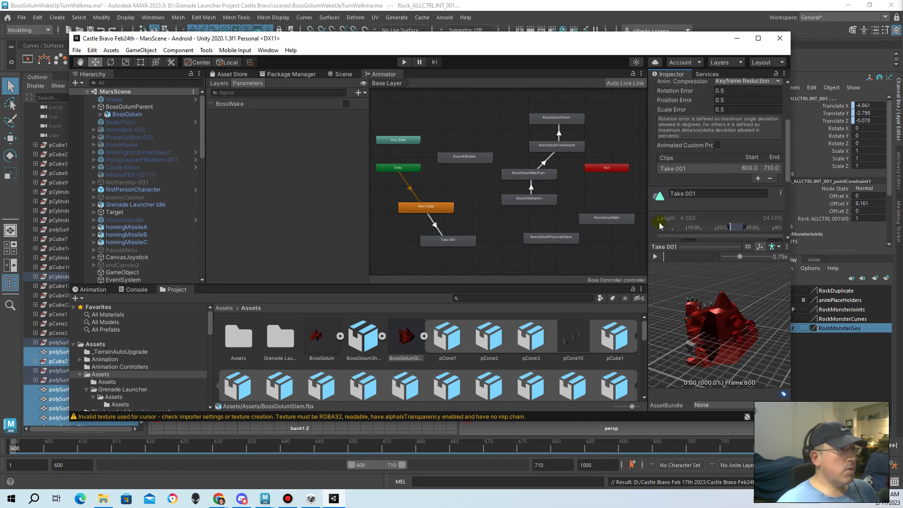
{"action": "scroll", "coordinate": [559, 352], "scroll_direction": "down", "scroll_amount": 2}
{"action": "scroll", "coordinate": [496, 363], "scroll_direction": "down", "scroll_amount": 2}
{"action": "scroll", "coordinate": [496, 364], "scroll_direction": "down", "scroll_amount": 2}
{"action": "scroll", "coordinate": [489, 362], "scroll_direction": "down", "scroll_amount": 2}
{"action": "scroll", "coordinate": [468, 359], "scroll_direction": "down", "scroll_amount": 2}
{"action": "scroll", "coordinate": [442, 364], "scroll_direction": "down", "scroll_amount": 1}
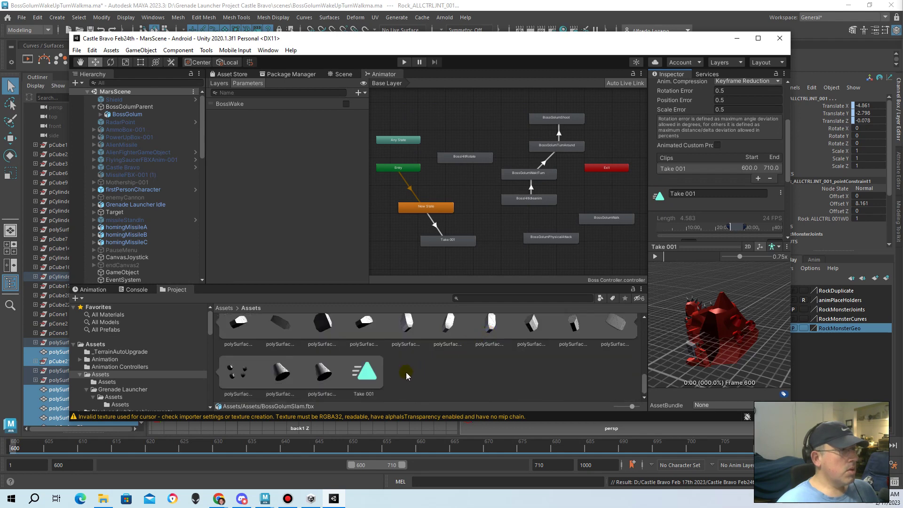
{"action": "left_click", "coordinate": [367, 396]}
{"action": "left_click", "coordinate": [369, 398]}
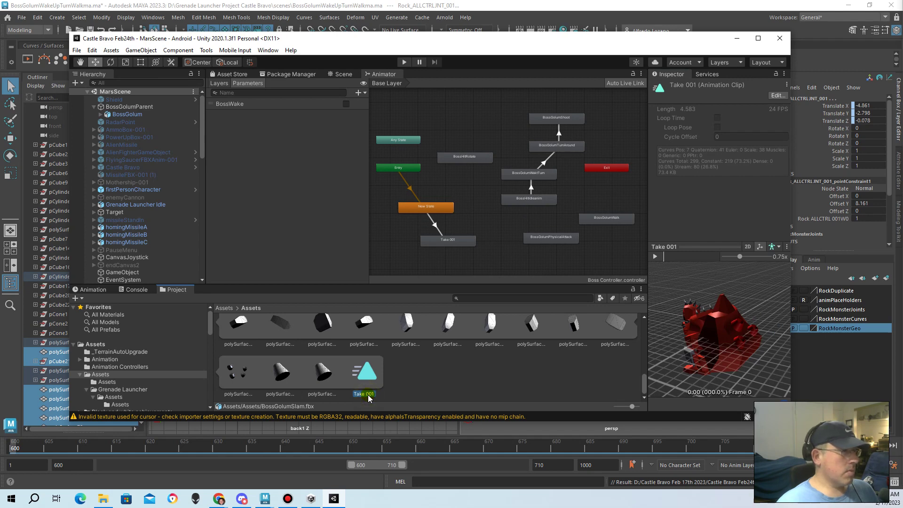
{"action": "double_click", "coordinate": [369, 397]}
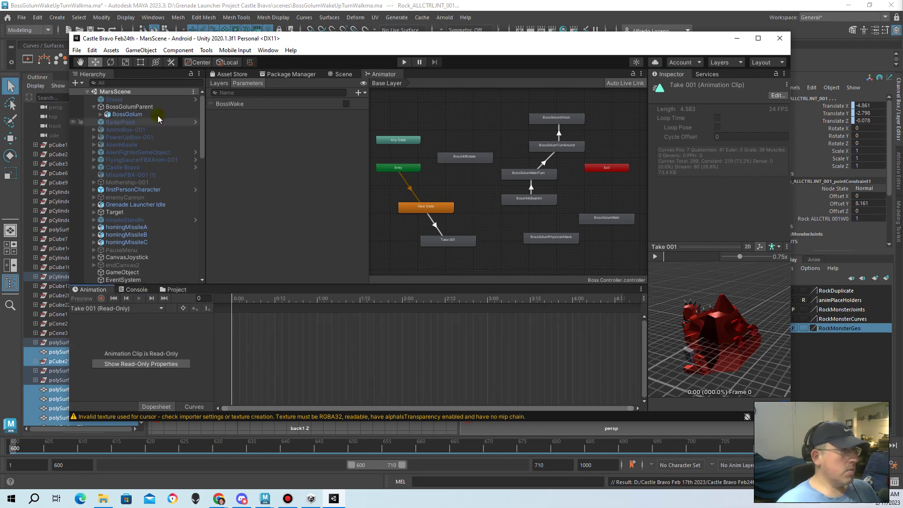
Reselect BossGolum and Take 001, returning to BossGolumSlam's Animation import settings
{"action": "left_click", "coordinate": [147, 92]}
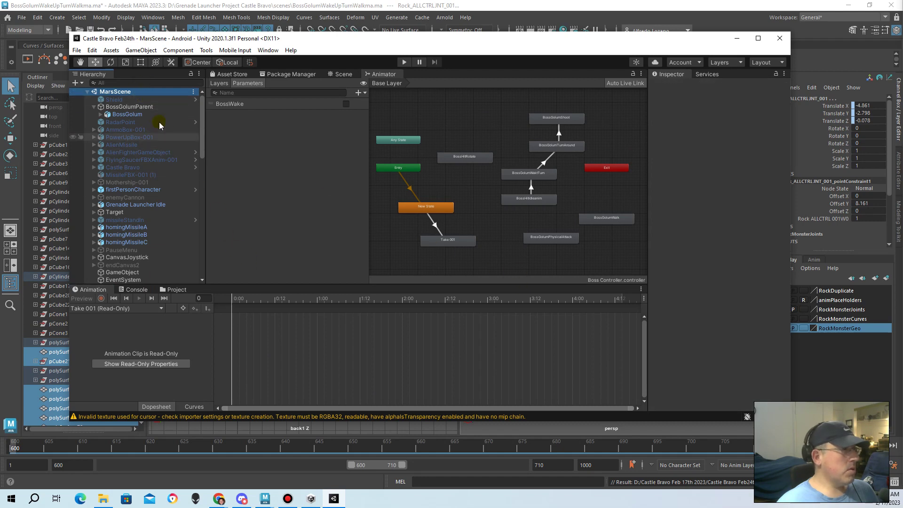
{"action": "left_click", "coordinate": [156, 118]}
{"action": "left_click", "coordinate": [174, 289]}
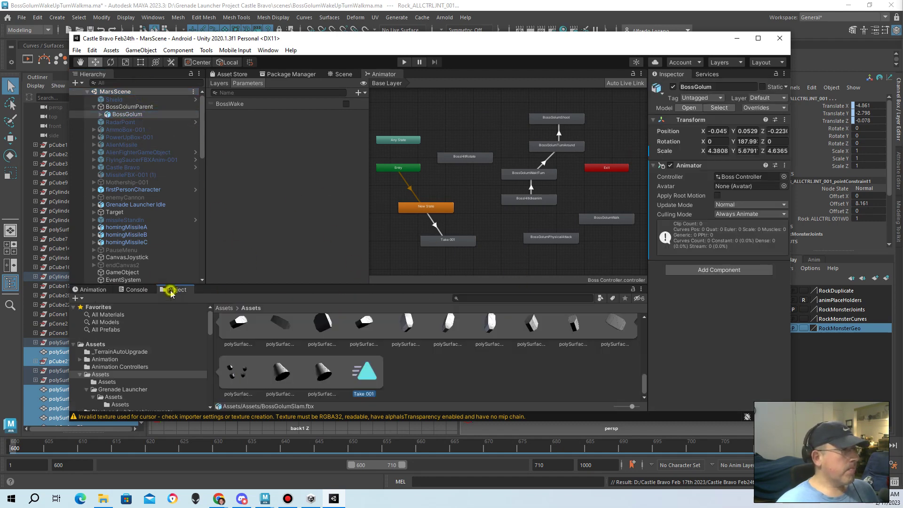
{"action": "left_click", "coordinate": [372, 373]}
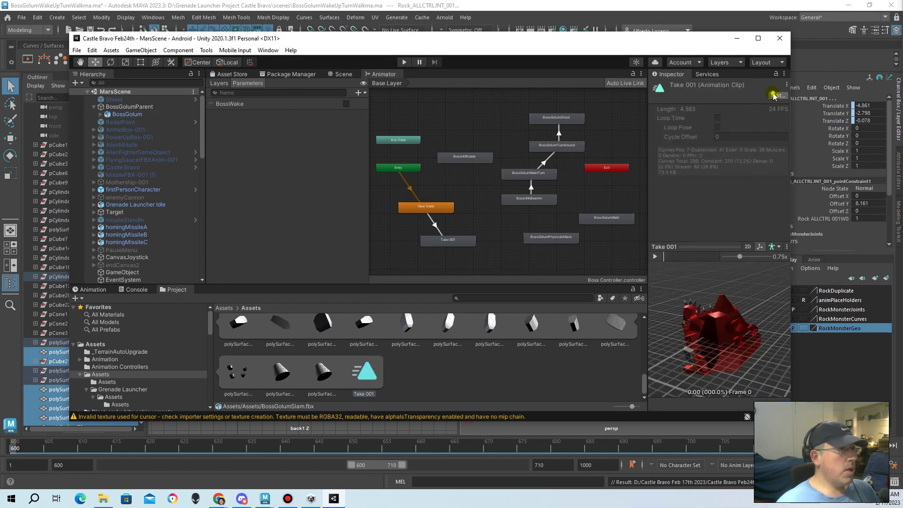
{"action": "left_click", "coordinate": [777, 95]}
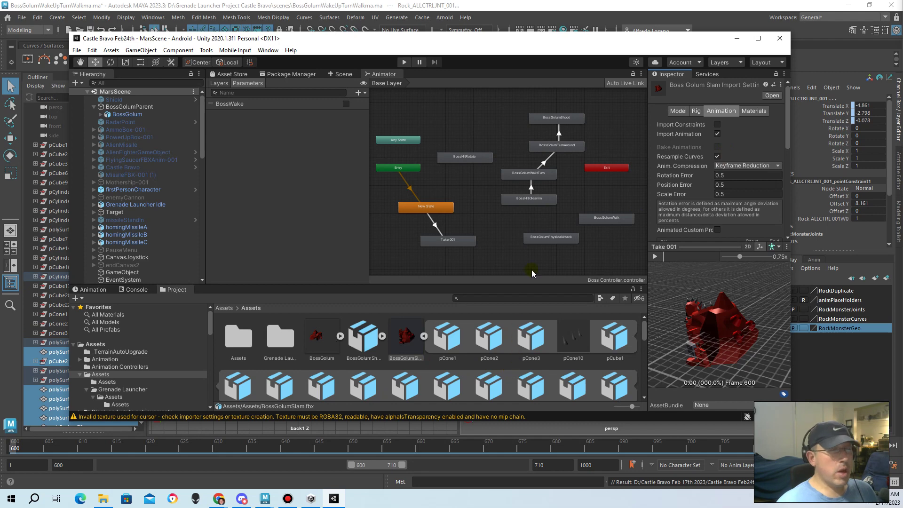
{"action": "scroll", "coordinate": [701, 172], "scroll_direction": "down", "scroll_amount": 5}
Rename the Take 001 clip to BossGolumSlam and apply the 600–710 frame range
{"action": "left_click", "coordinate": [699, 109]}
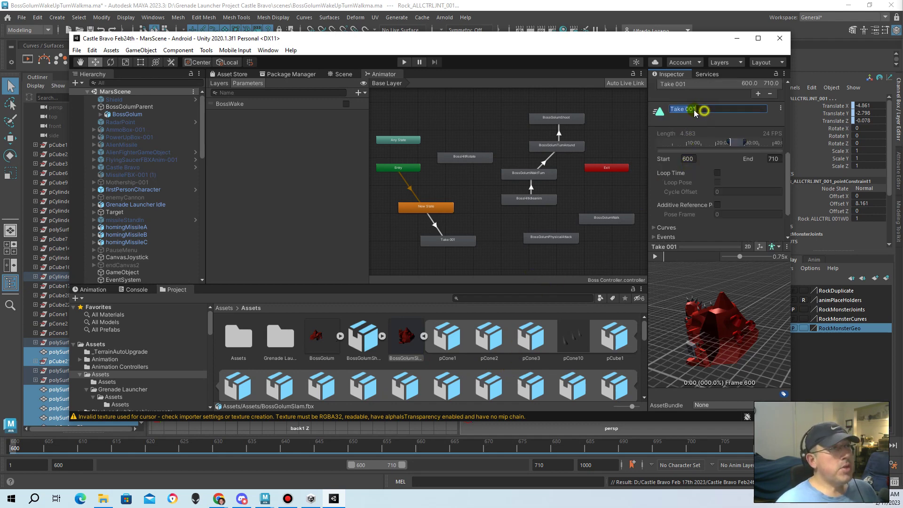
{"action": "left_click_drag", "start_coordinate": [675, 108], "coordinate": [668, 104]}
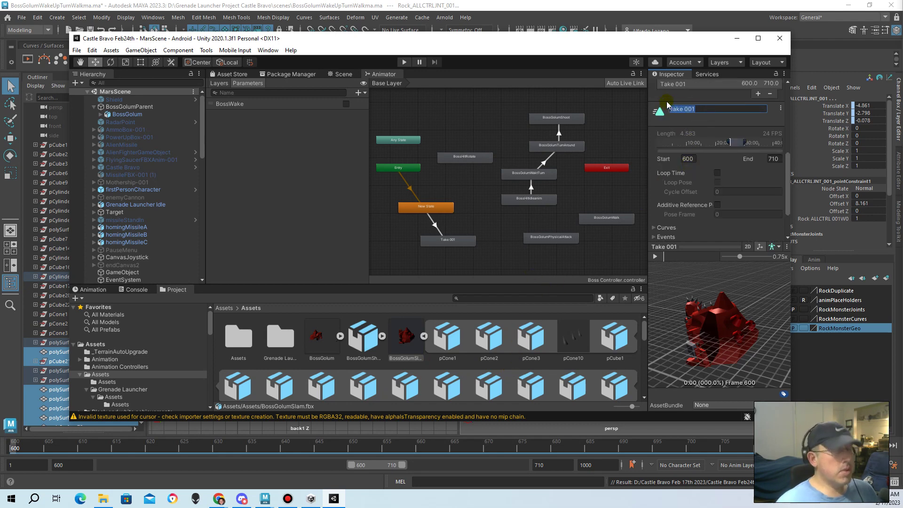
{"action": "type", "text": "Boss"}
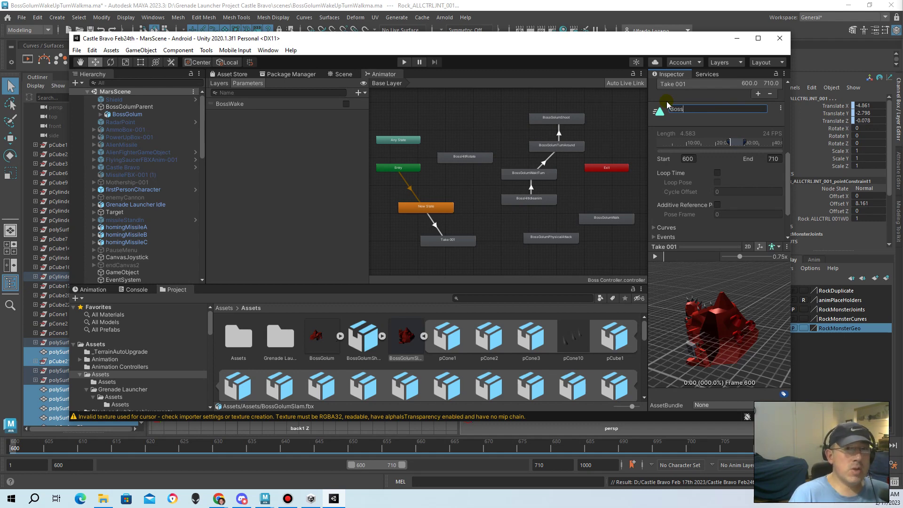
{"action": "type", "text": "GolumSlam"}
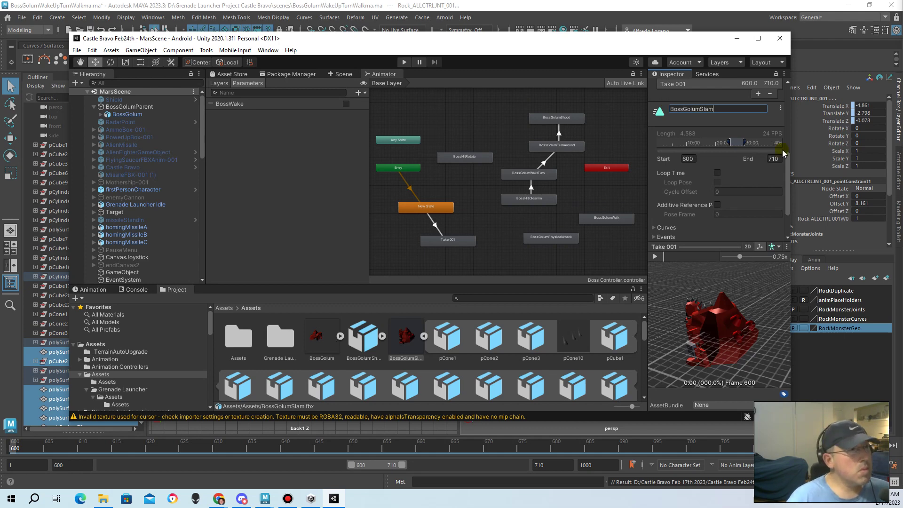
{"action": "scroll", "coordinate": [712, 207], "scroll_direction": "down", "scroll_amount": 3}
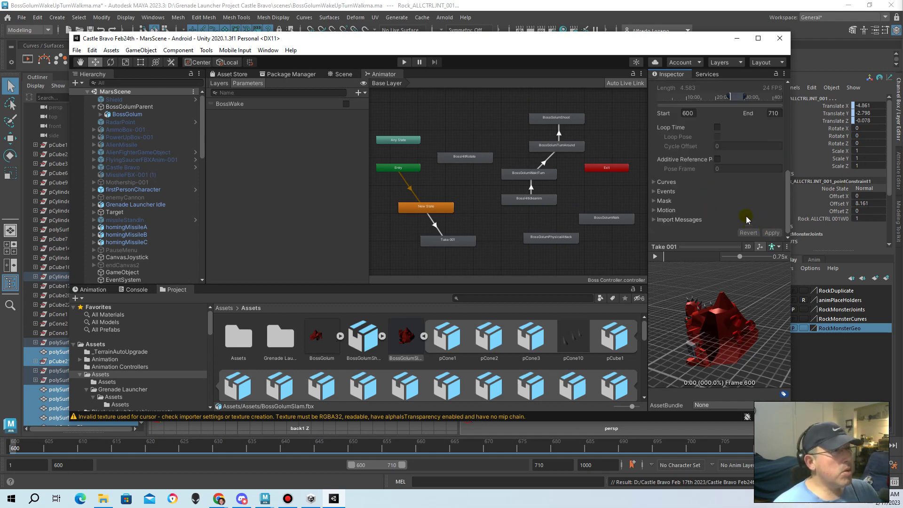
{"action": "scroll", "coordinate": [738, 165], "scroll_direction": "up", "scroll_amount": 10}
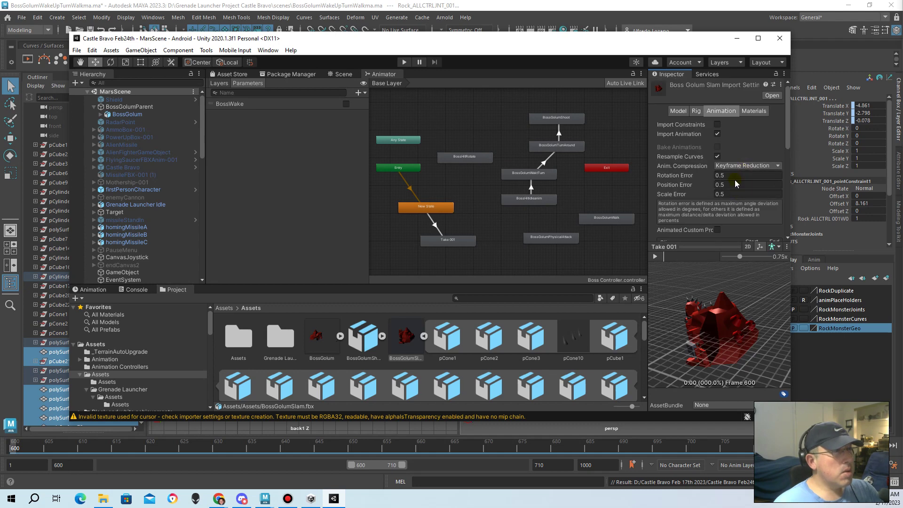
{"action": "scroll", "coordinate": [734, 181], "scroll_direction": "down", "scroll_amount": 10}
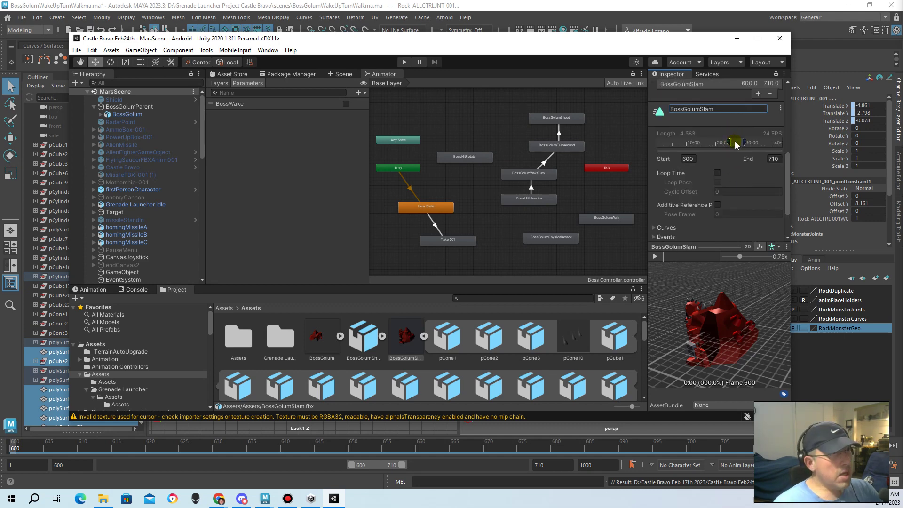
{"action": "scroll", "coordinate": [743, 169], "scroll_direction": "down", "scroll_amount": 3}
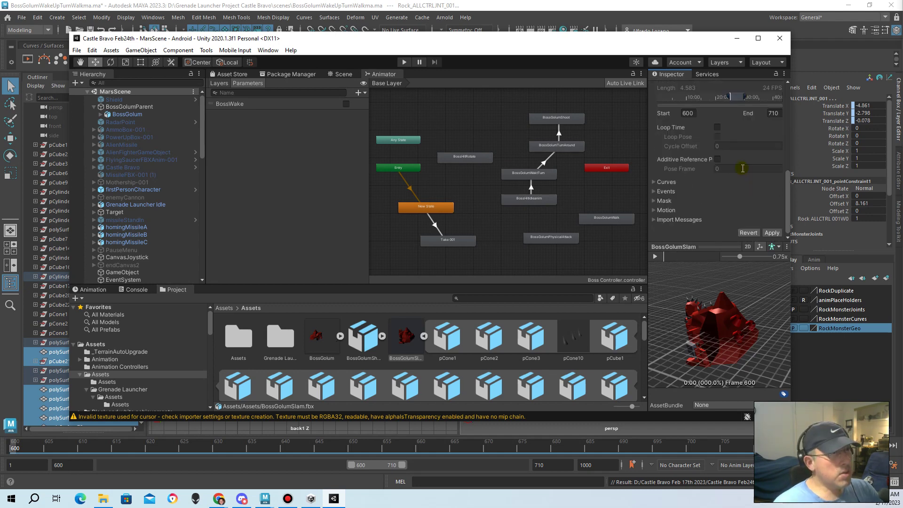
{"action": "left_click", "coordinate": [774, 232]}
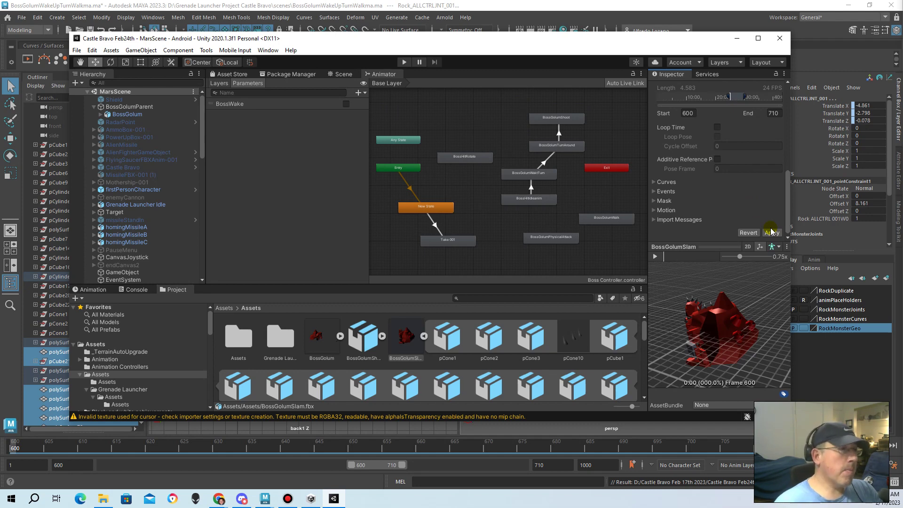
{"action": "left_click", "coordinate": [772, 232]}
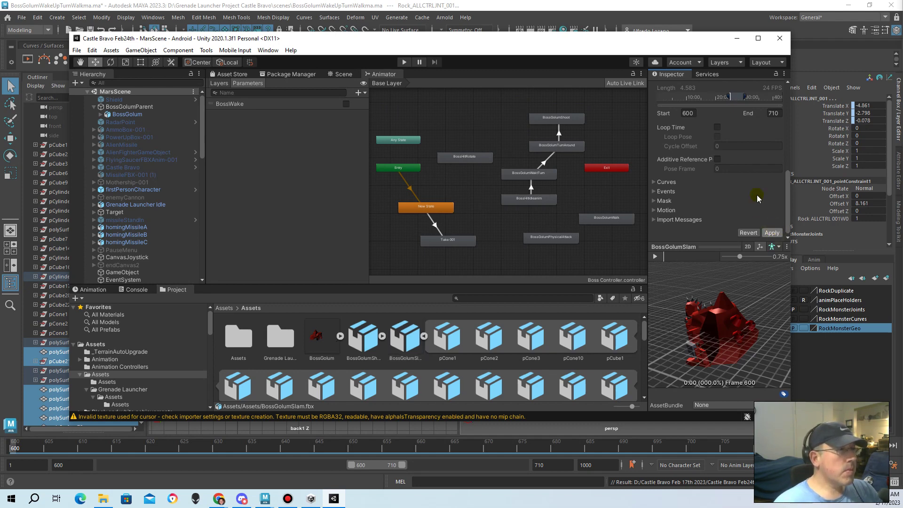
Preview the BossGolumSlam clip from a side view at adjusted playback speed
{"action": "scroll", "coordinate": [467, 348], "scroll_direction": "down", "scroll_amount": 3}
{"action": "scroll", "coordinate": [466, 353], "scroll_direction": "down", "scroll_amount": 3}
{"action": "scroll", "coordinate": [464, 355], "scroll_direction": "down", "scroll_amount": 3}
{"action": "scroll", "coordinate": [465, 357], "scroll_direction": "down", "scroll_amount": 3}
{"action": "left_click", "coordinate": [374, 380]}
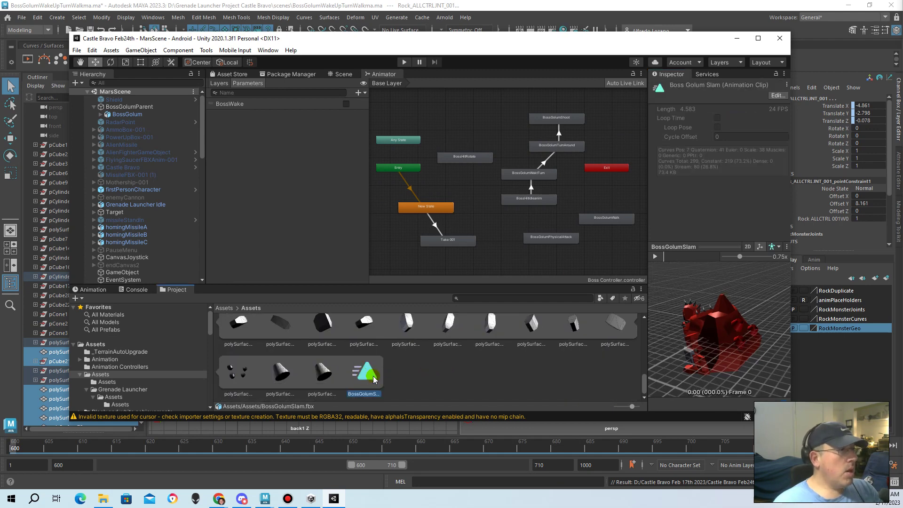
{"action": "left_click", "coordinate": [670, 327]}
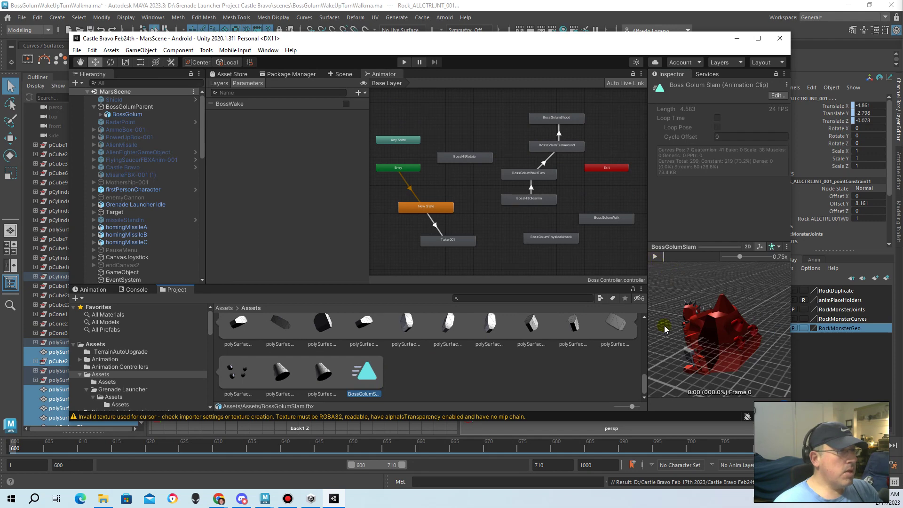
{"action": "mouse_move", "coordinate": [670, 325]}
{"action": "left_mouse_down", "text": "alt"}
{"action": "mouse_move", "coordinate": [752, 334]}
{"action": "mouse_move", "coordinate": [745, 328]}
{"action": "left_mouse_up", "text": "alt"}
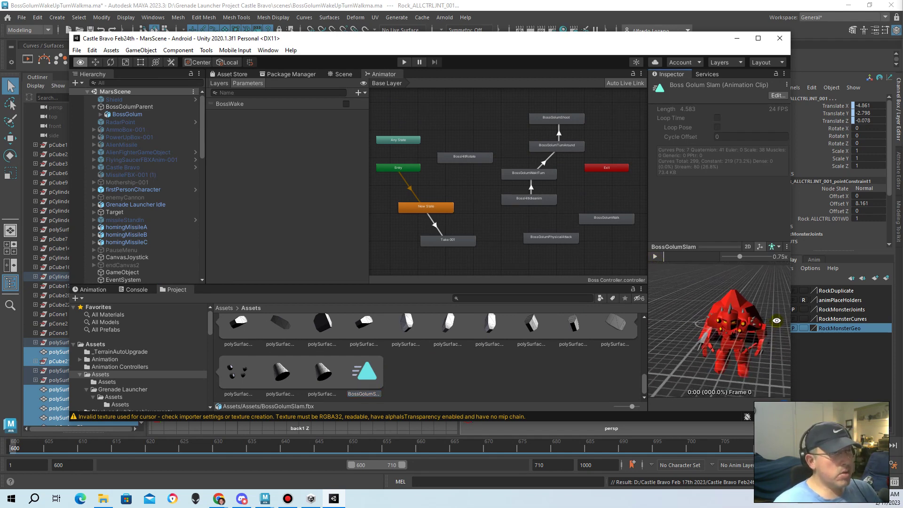
{"action": "mouse_move", "coordinate": [744, 328]}
{"action": "left_mouse_down", "text": "alt"}
{"action": "mouse_move", "coordinate": [752, 334]}
{"action": "mouse_move", "coordinate": [693, 322]}
{"action": "mouse_move", "coordinate": [660, 257]}
{"action": "left_mouse_up", "text": "alt"}
{"action": "left_click", "coordinate": [658, 257]}
{"action": "mouse_move", "coordinate": [739, 257]}
{"action": "left_mouse_down"}
{"action": "mouse_move", "coordinate": [726, 261]}
{"action": "mouse_move", "coordinate": [770, 271]}
{"action": "left_mouse_up"}
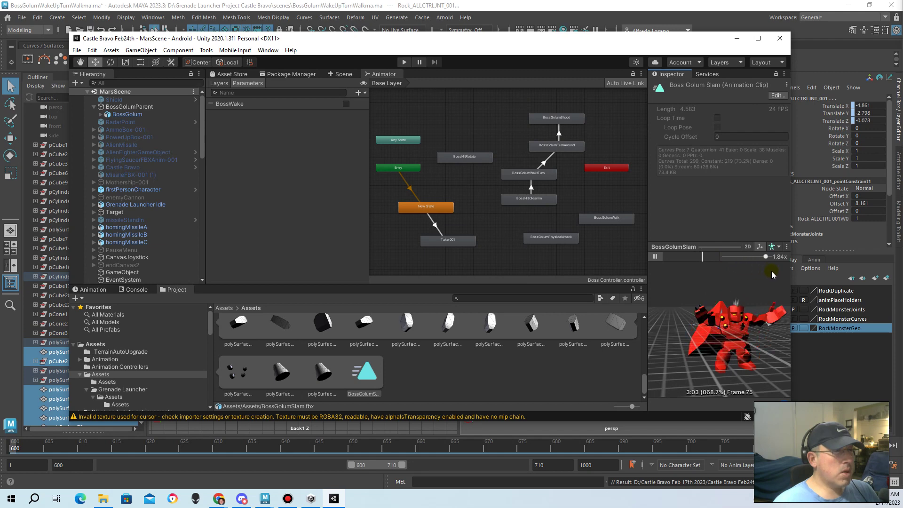
{"action": "left_click_drag", "start_coordinate": [764, 257], "coordinate": [744, 257]}
{"action": "left_click", "coordinate": [655, 257]}
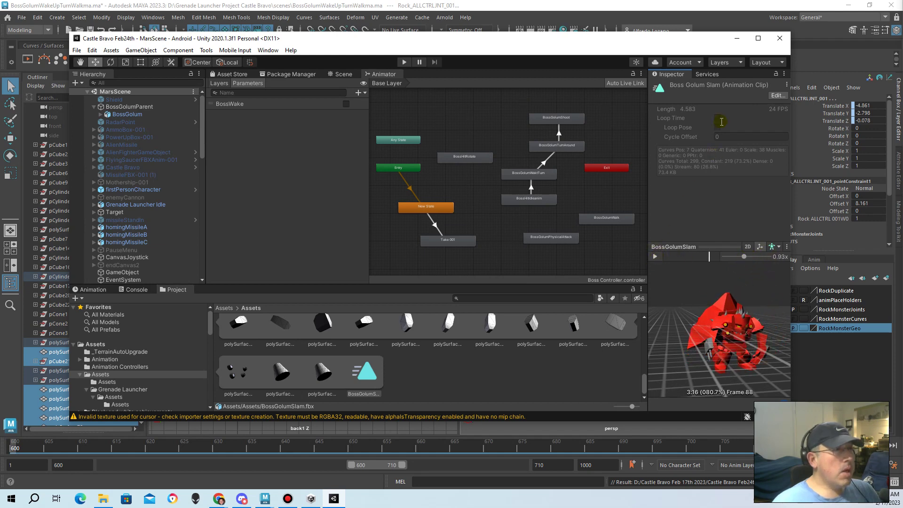
Verify the clip's 600 start frame in its range settings and reselect BossGolumSlam
{"action": "left_click", "coordinate": [372, 384]}
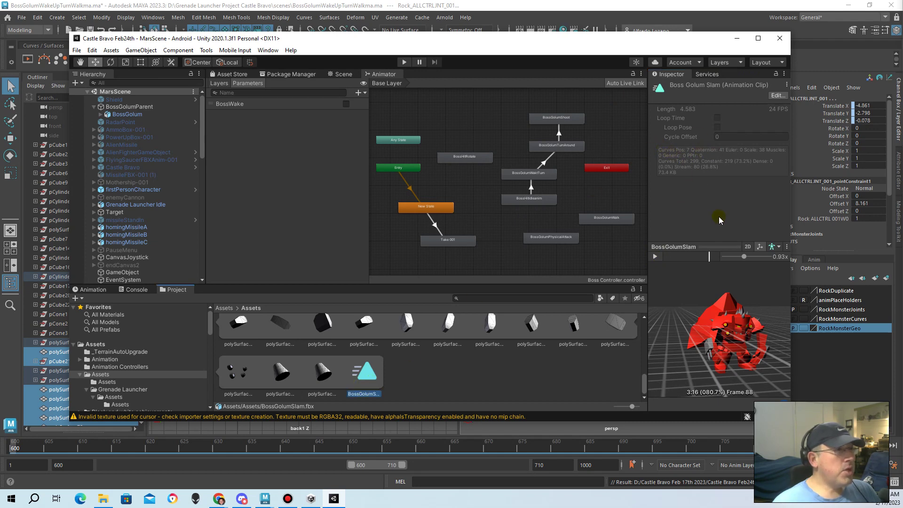
{"action": "left_click", "coordinate": [778, 95]}
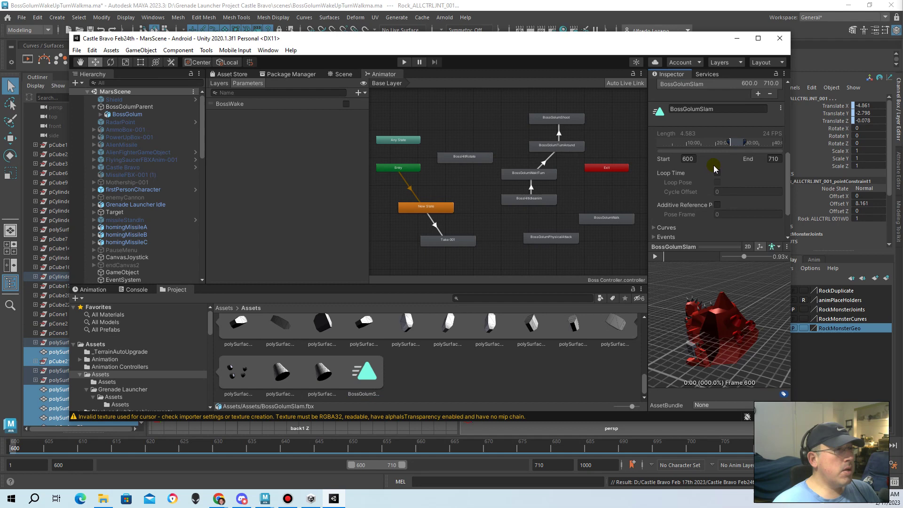
{"action": "scroll", "coordinate": [709, 176], "scroll_direction": "up", "scroll_amount": 1}
{"action": "scroll", "coordinate": [709, 176], "scroll_direction": "up", "scroll_amount": 1}
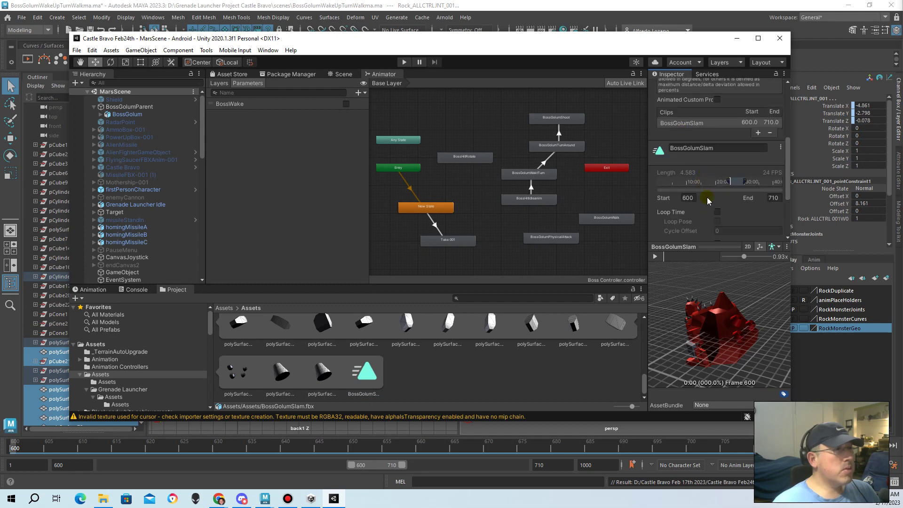
{"action": "left_click", "coordinate": [688, 198]}
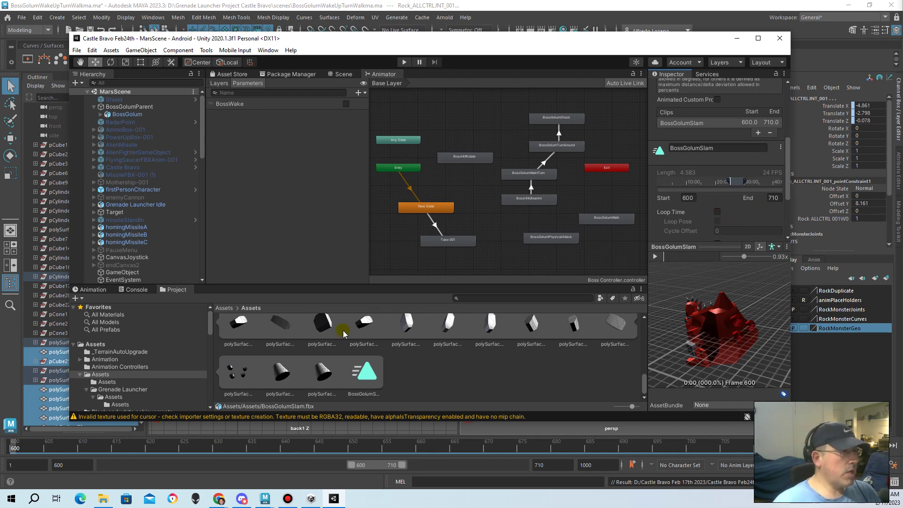
{"action": "left_click", "coordinate": [366, 380]}
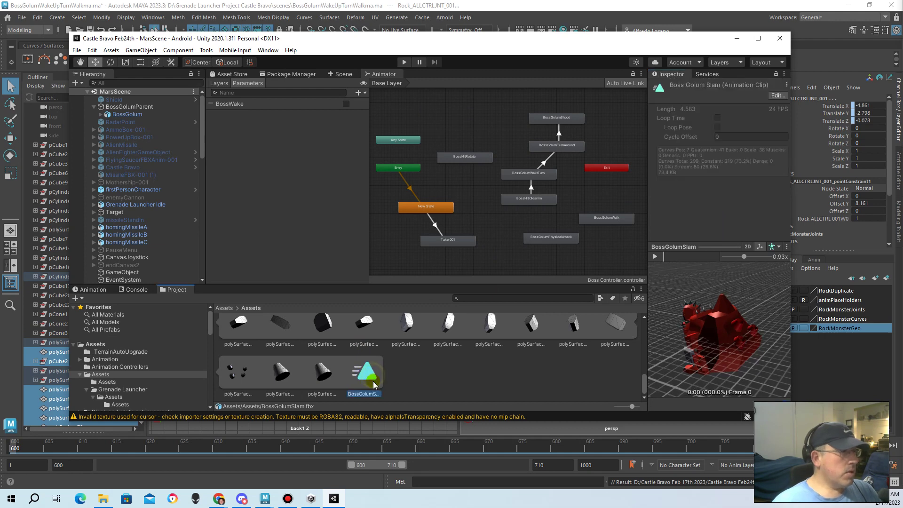
Drop the BossGolumSlam clip into the Boss Controller graph, cancel a trial Entry transition, and raise the node
{"action": "mouse_move", "coordinate": [368, 385]}
{"action": "left_mouse_down"}
{"action": "mouse_move", "coordinate": [498, 246]}
{"action": "mouse_move", "coordinate": [496, 230]}
{"action": "mouse_move", "coordinate": [509, 266]}
{"action": "left_mouse_up"}
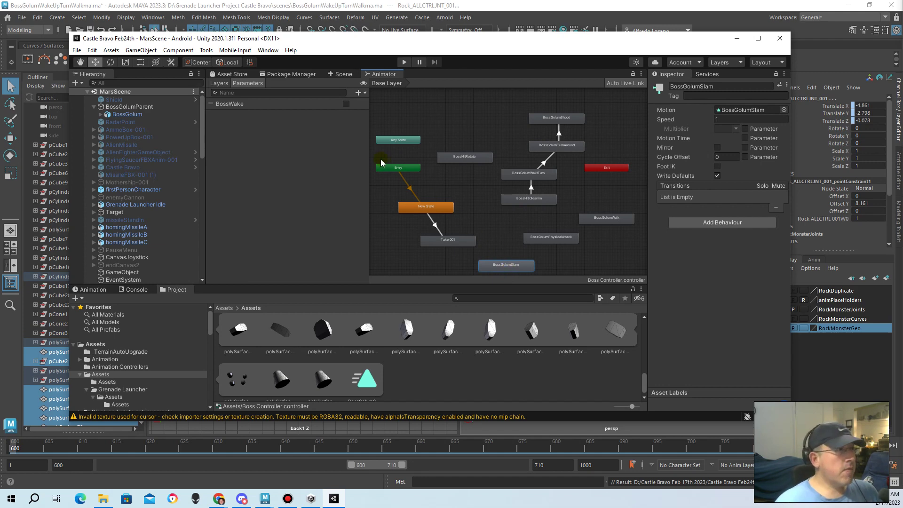
{"action": "right_click", "coordinate": [390, 167]}
{"action": "left_click", "coordinate": [404, 174]}
{"action": "left_click", "coordinate": [509, 267]}
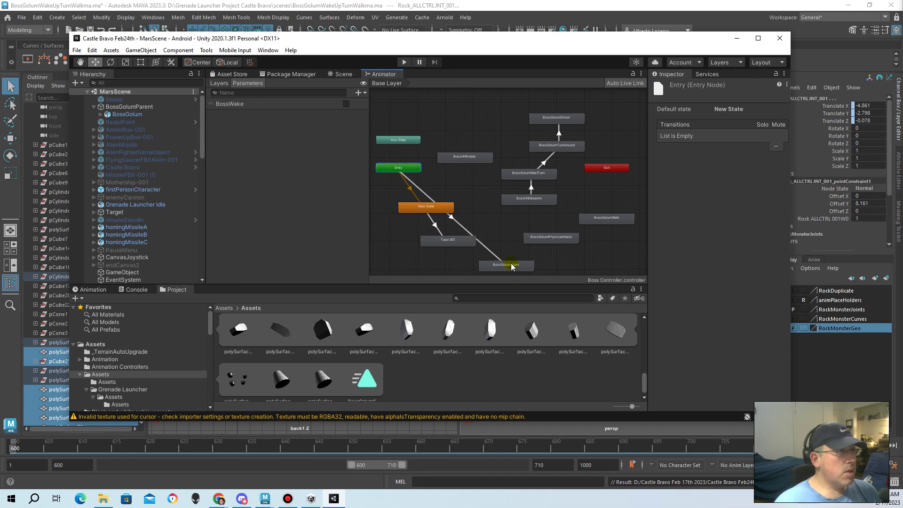
{"action": "left_click", "coordinate": [463, 188]}
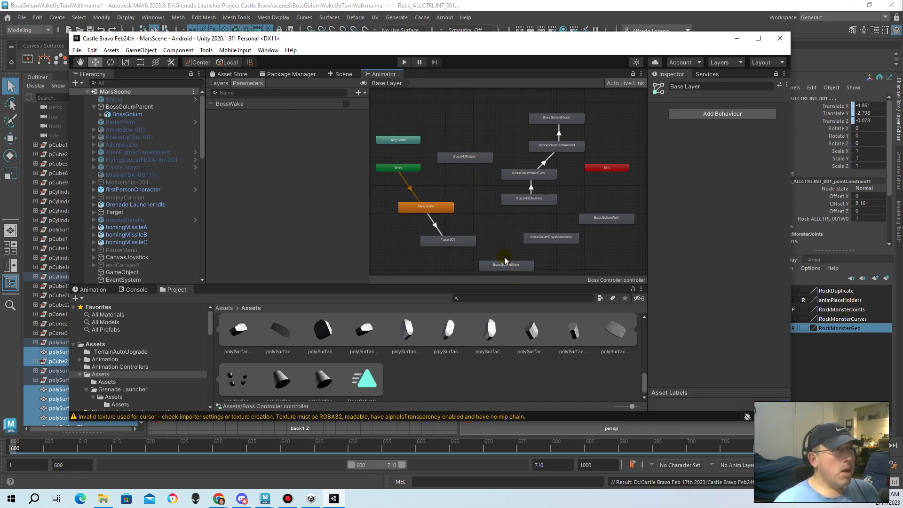
{"action": "left_click_drag", "start_coordinate": [504, 264], "coordinate": [502, 221]}
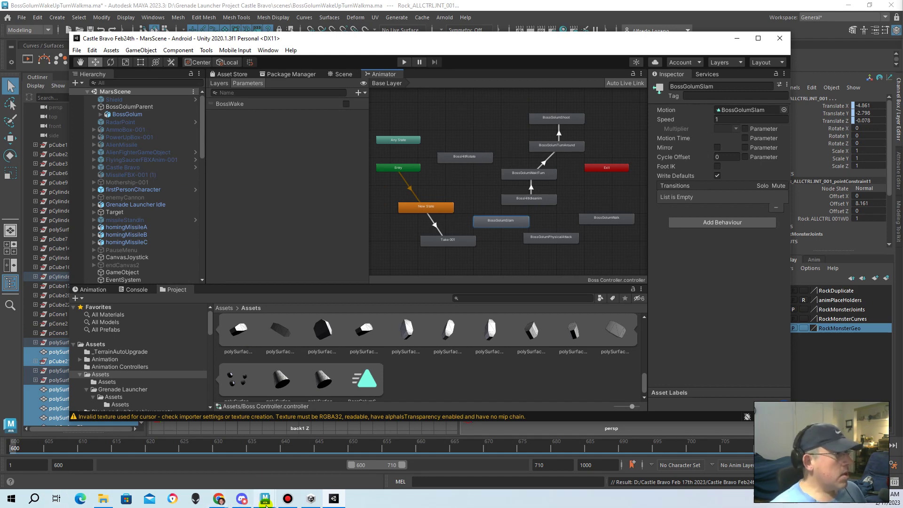
Switch to the GrenadeLauncher-008 scene in Maya from the taskbar
{"action": "left_click", "coordinate": [288, 475]}
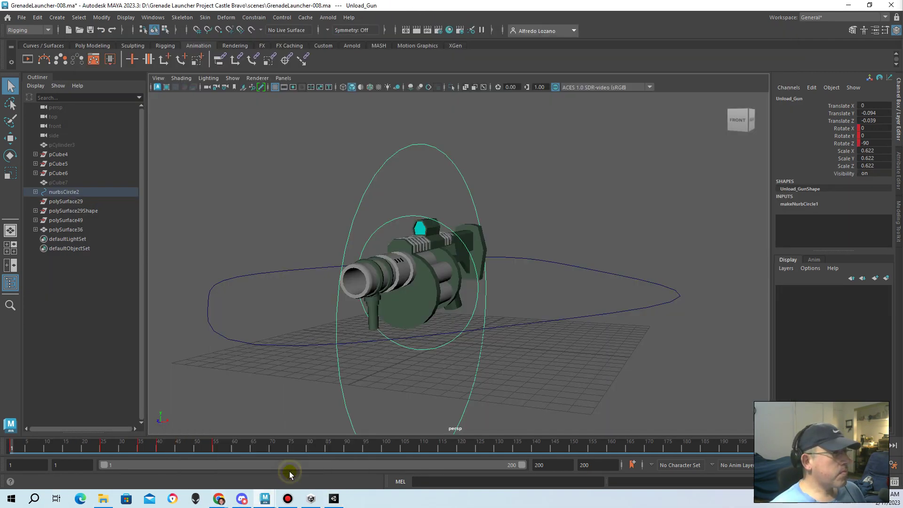
Orbit to a side view and test-rotate the nurbsCircle1 and Unload_Gun control circles
{"action": "left_click_drag", "start_coordinate": [531, 292], "coordinate": [506, 300], "text": "alt"}
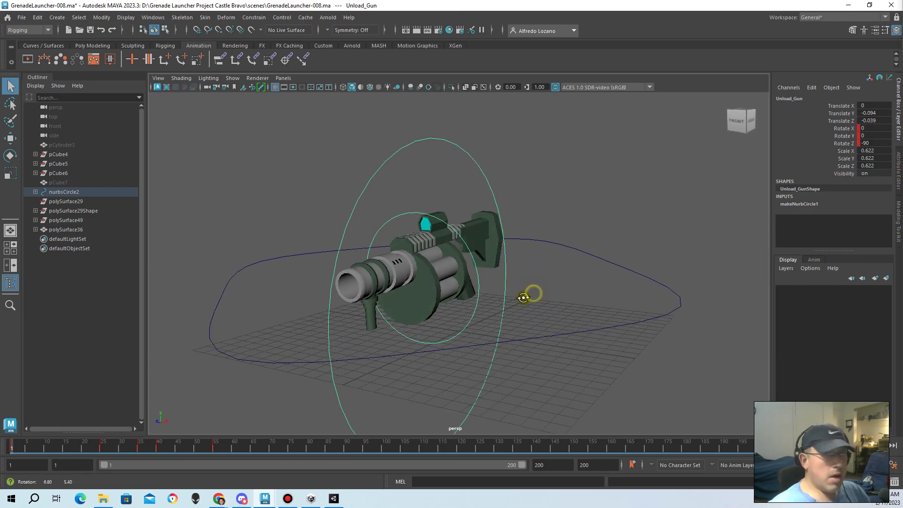
{"action": "mouse_move", "coordinate": [512, 289]}
{"action": "left_mouse_down", "text": "alt"}
{"action": "mouse_move", "coordinate": [487, 295]}
{"action": "mouse_move", "coordinate": [448, 282]}
{"action": "mouse_move", "coordinate": [494, 266]}
{"action": "mouse_move", "coordinate": [347, 282]}
{"action": "mouse_move", "coordinate": [584, 302]}
{"action": "mouse_move", "coordinate": [676, 298]}
{"action": "mouse_move", "coordinate": [578, 258]}
{"action": "mouse_move", "coordinate": [521, 270]}
{"action": "mouse_move", "coordinate": [454, 210]}
{"action": "left_mouse_up", "text": "alt"}
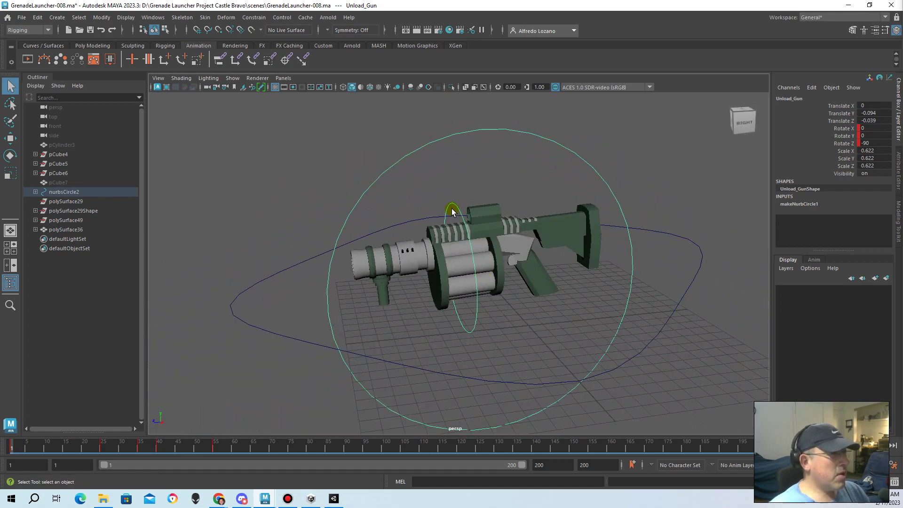
{"action": "left_click", "coordinate": [454, 209]}
{"action": "key", "text": "e"}
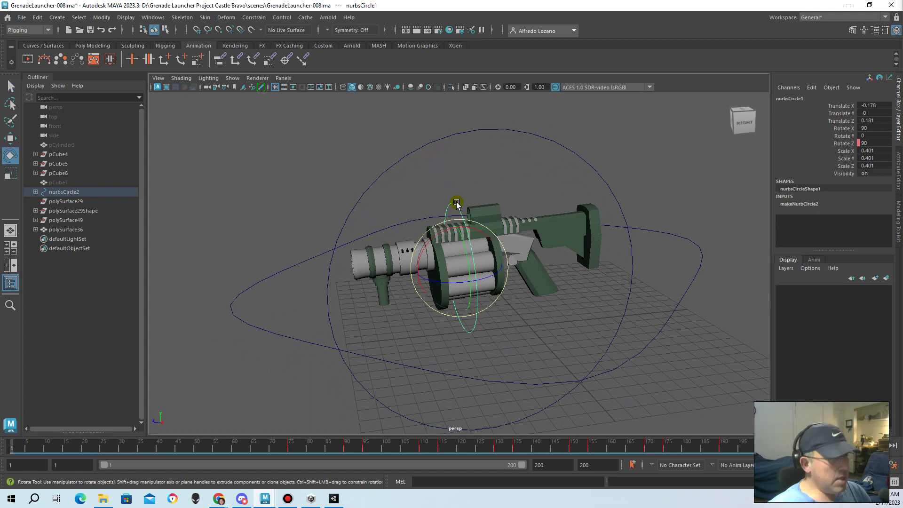
{"action": "left_click_drag", "start_coordinate": [442, 240], "coordinate": [444, 245]}
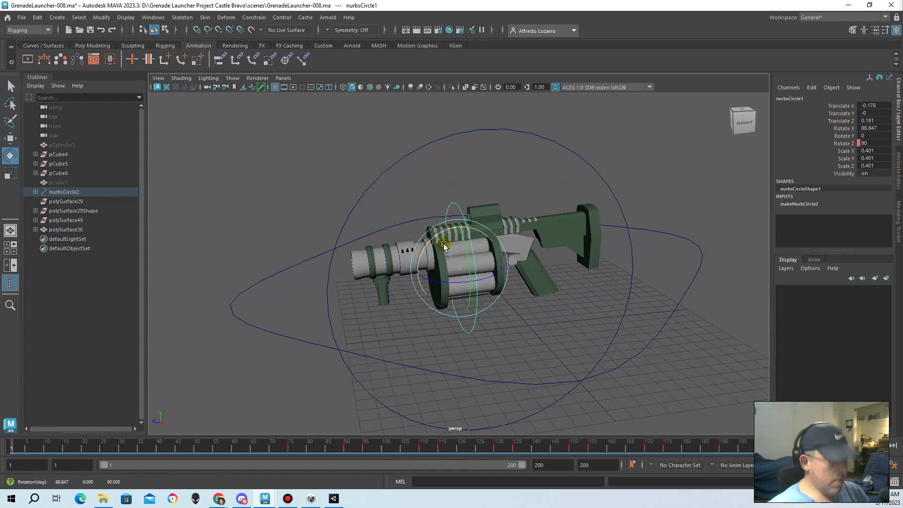
{"action": "mouse_move", "coordinate": [444, 245]}
{"action": "left_mouse_down"}
{"action": "mouse_move", "coordinate": [463, 227]}
{"action": "mouse_move", "coordinate": [477, 316]}
{"action": "left_mouse_up"}
{"action": "key", "text": "ctrl+z"}
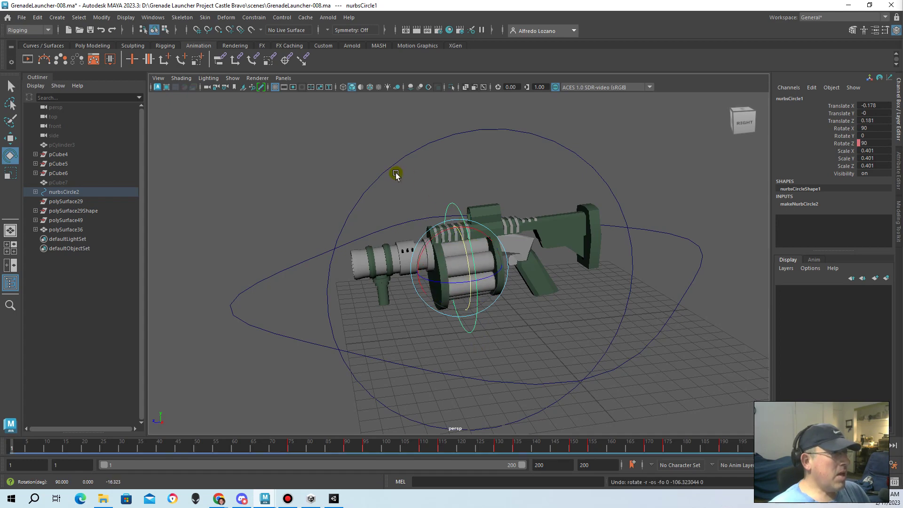
{"action": "left_click", "coordinate": [380, 176]}
{"action": "mouse_move", "coordinate": [467, 261]}
{"action": "left_mouse_down"}
{"action": "mouse_move", "coordinate": [443, 305]}
{"action": "mouse_move", "coordinate": [359, 262]}
{"action": "left_mouse_up"}
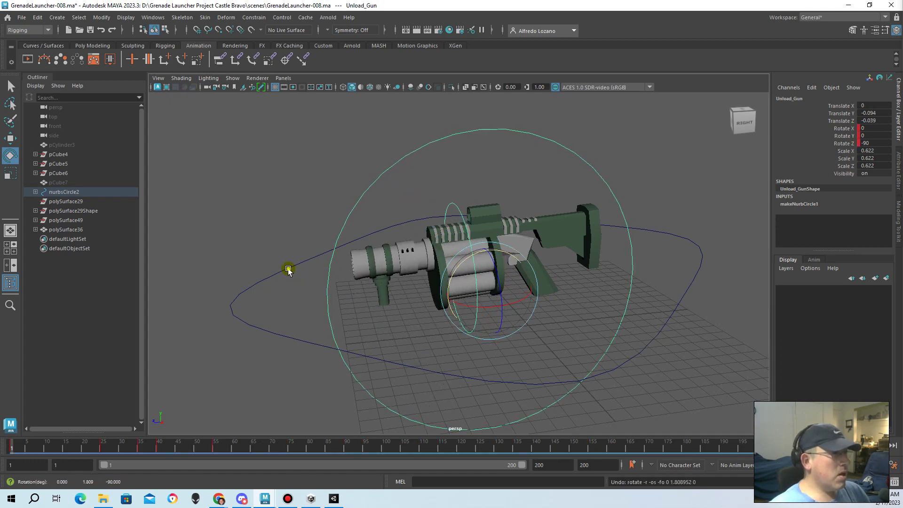
Test-move nurbsCircle2, then undo and redo until the control circles are restored
{"action": "left_click", "coordinate": [309, 267]}
{"action": "key", "text": "w"}
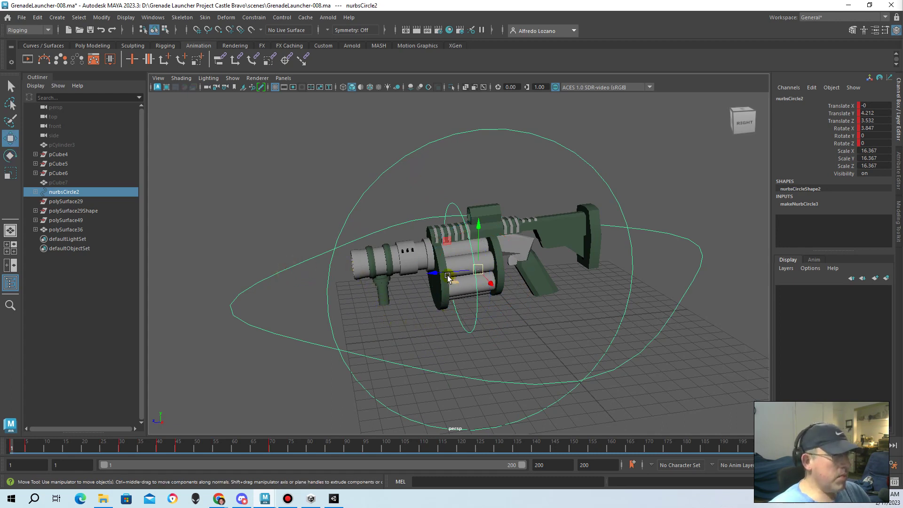
{"action": "left_click_drag", "start_coordinate": [443, 272], "coordinate": [459, 273]}
{"action": "key", "text": "ctrl+z"}
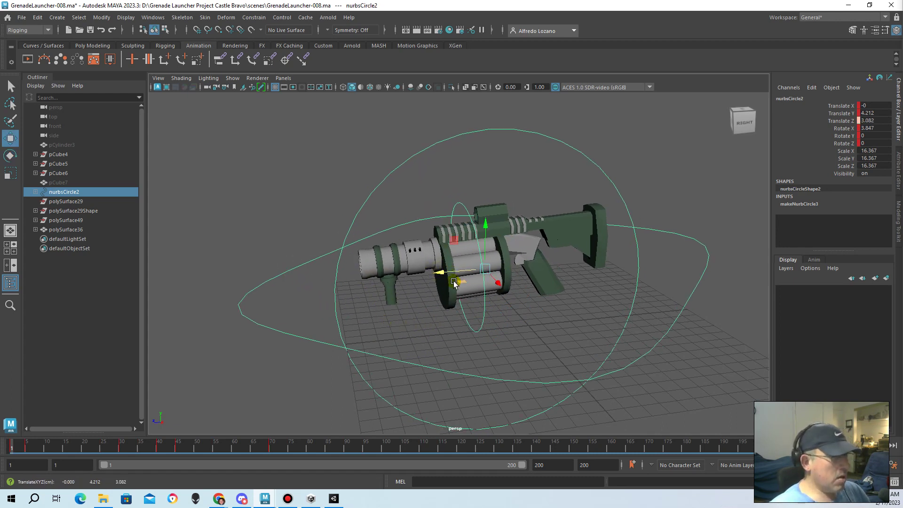
{"action": "key", "text": "ctrl+z"}
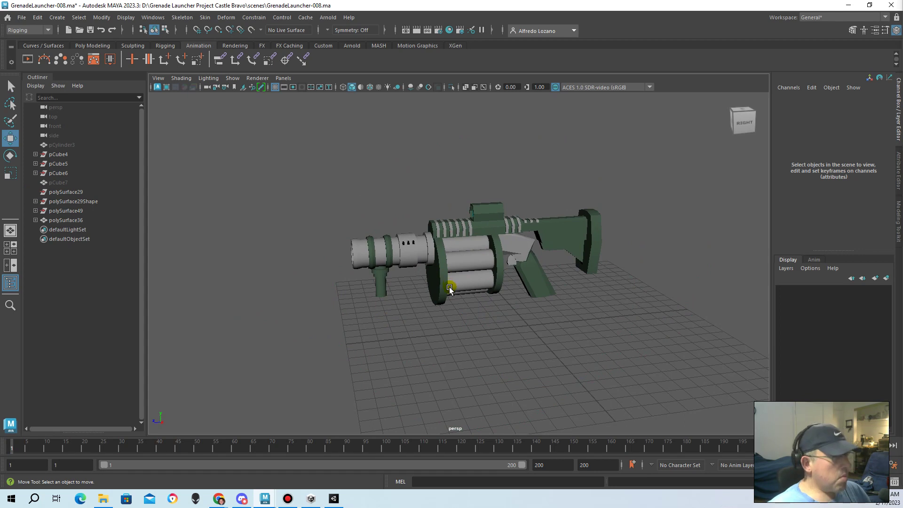
{"action": "key", "text": "ctrl+y"}
{"action": "key", "text": "ctrl+y"}
Select only the polySurface36 grenade launcher mesh, ready for File > Send To Unity
{"action": "left_click", "coordinate": [334, 193]}
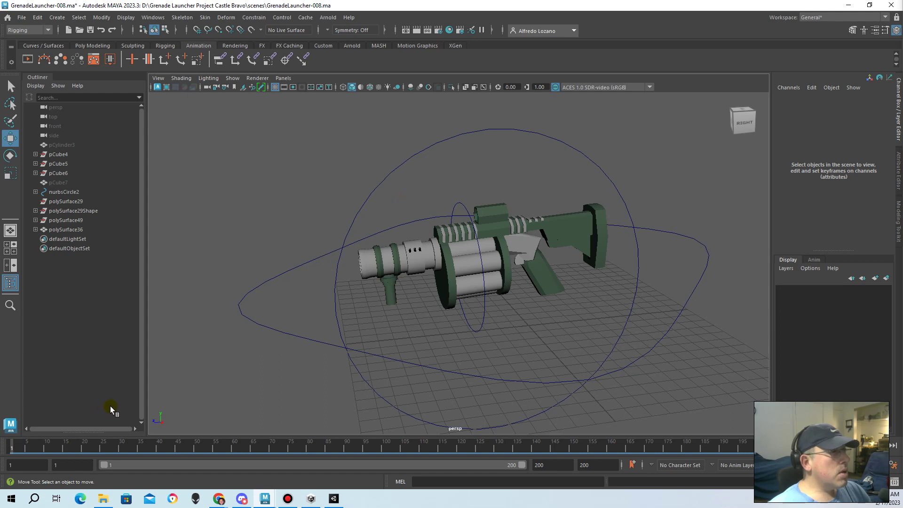
{"action": "left_click", "coordinate": [515, 228]}
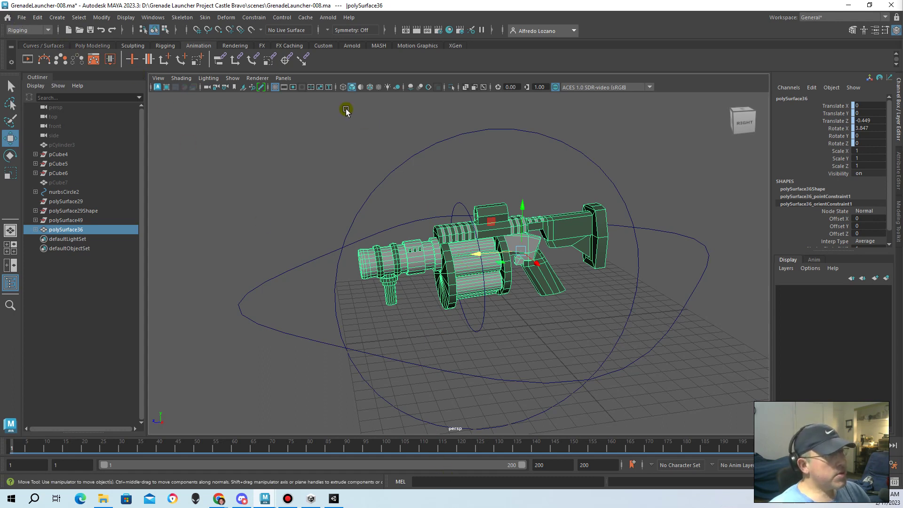
{"action": "left_click", "coordinate": [22, 17]}
{"action": "mouse_move", "coordinate": [48, 165]}
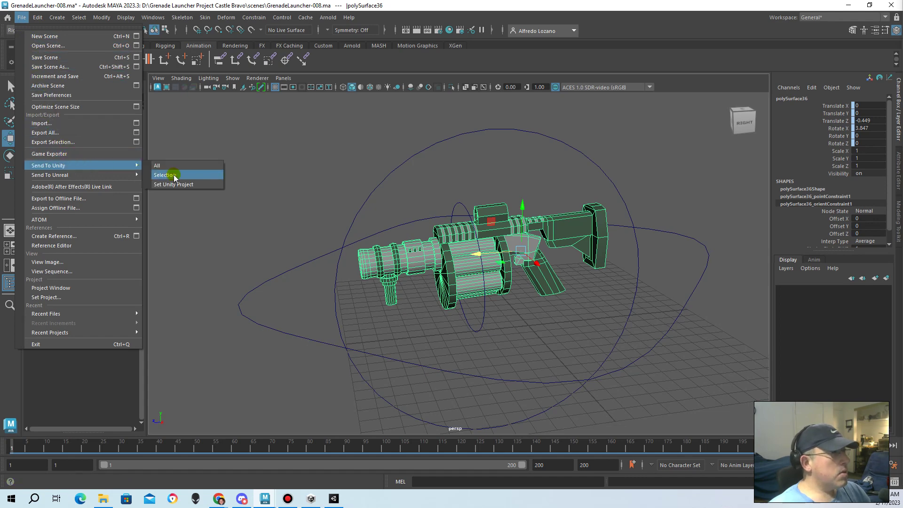
Send the selection to Unity and browse drive D: for the project folder
{"action": "left_click", "coordinate": [174, 177]}
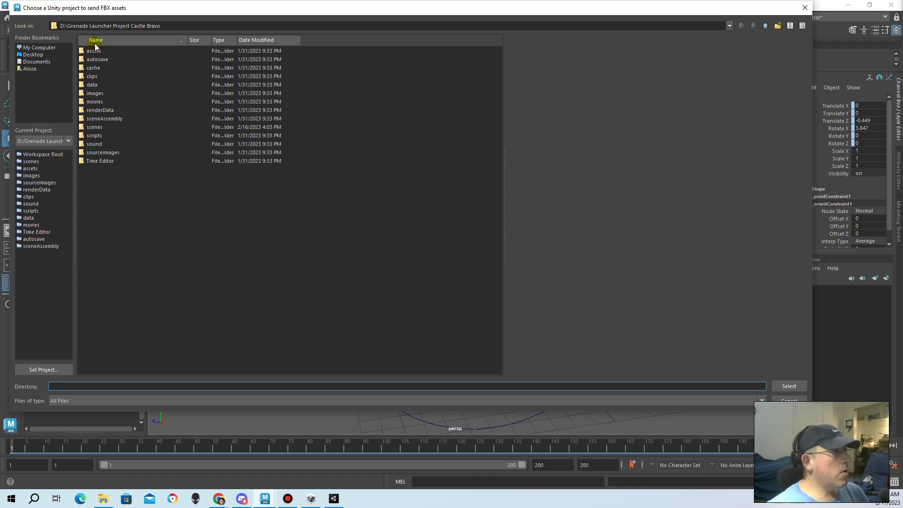
{"action": "left_click", "coordinate": [39, 47]}
{"action": "left_click", "coordinate": [104, 60]}
{"action": "double_click", "coordinate": [103, 60]}
{"action": "scroll", "coordinate": [171, 170], "scroll_direction": "down", "scroll_amount": 5}
{"action": "scroll", "coordinate": [163, 166], "scroll_direction": "down", "scroll_amount": 3}
{"action": "scroll", "coordinate": [147, 218], "scroll_direction": "down", "scroll_amount": 3}
{"action": "scroll", "coordinate": [132, 230], "scroll_direction": "down", "scroll_amount": 2}
{"action": "scroll", "coordinate": [180, 286], "scroll_direction": "down", "scroll_amount": 2}
{"action": "scroll", "coordinate": [159, 285], "scroll_direction": "up", "scroll_amount": 2}
{"action": "scroll", "coordinate": [159, 212], "scroll_direction": "up", "scroll_amount": 2}
{"action": "scroll", "coordinate": [166, 221], "scroll_direction": "up", "scroll_amount": 2}
{"action": "scroll", "coordinate": [168, 217], "scroll_direction": "up", "scroll_amount": 2}
{"action": "scroll", "coordinate": [168, 217], "scroll_direction": "up", "scroll_amount": 2}
{"action": "scroll", "coordinate": [151, 169], "scroll_direction": "up", "scroll_amount": 2}
{"action": "scroll", "coordinate": [163, 157], "scroll_direction": "up", "scroll_amount": 3}
{"action": "scroll", "coordinate": [161, 188], "scroll_direction": "down", "scroll_amount": 7}
{"action": "scroll", "coordinate": [160, 187], "scroll_direction": "down", "scroll_amount": 1}
{"action": "scroll", "coordinate": [151, 188], "scroll_direction": "down", "scroll_amount": 2}
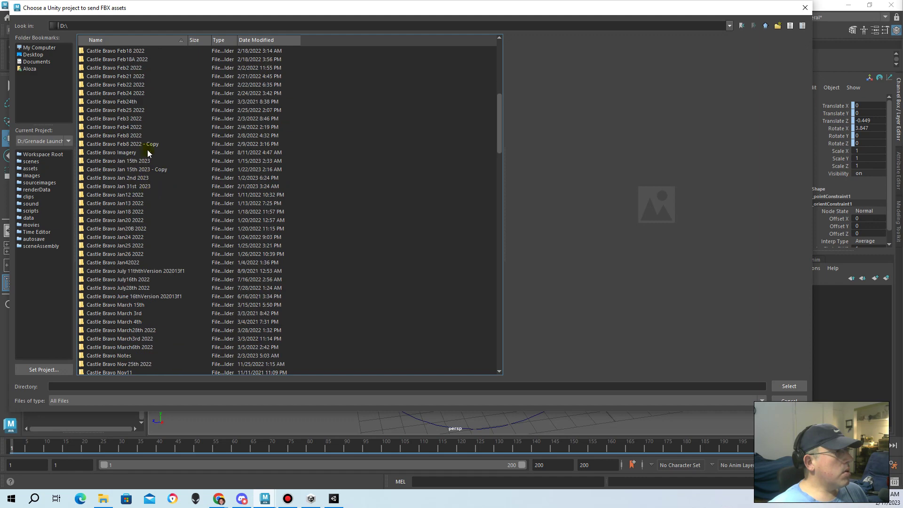
{"action": "scroll", "coordinate": [150, 150], "scroll_direction": "down", "scroll_amount": 1}
{"action": "scroll", "coordinate": [163, 199], "scroll_direction": "down", "scroll_amount": 1}
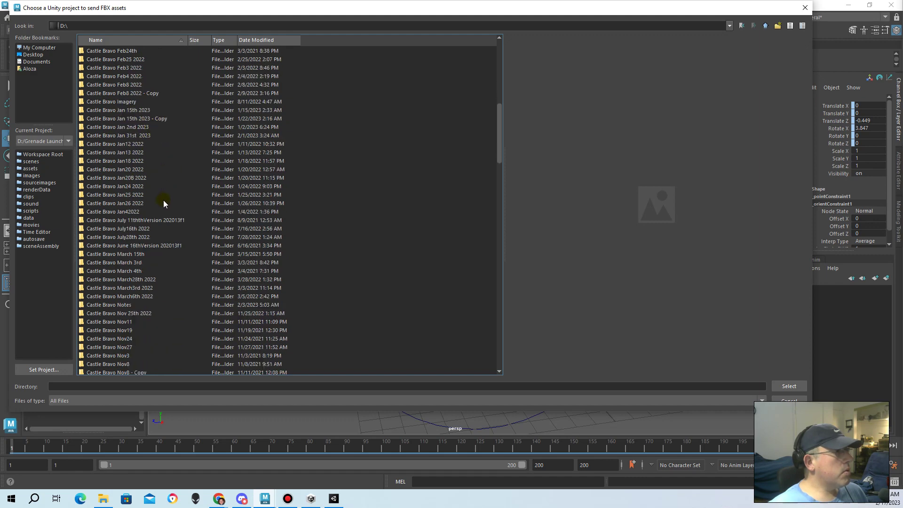
{"action": "scroll", "coordinate": [153, 252], "scroll_direction": "up", "scroll_amount": 3}
{"action": "scroll", "coordinate": [150, 217], "scroll_direction": "up", "scroll_amount": 1}
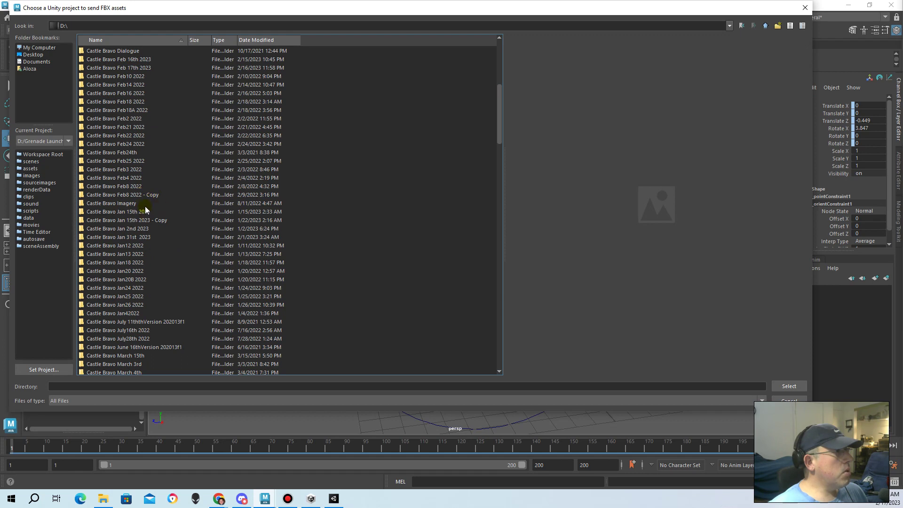
{"action": "scroll", "coordinate": [146, 197], "scroll_direction": "up", "scroll_amount": 1}
{"action": "scroll", "coordinate": [153, 186], "scroll_direction": "up", "scroll_amount": 1}
{"action": "scroll", "coordinate": [160, 155], "scroll_direction": "up", "scroll_amount": 1}
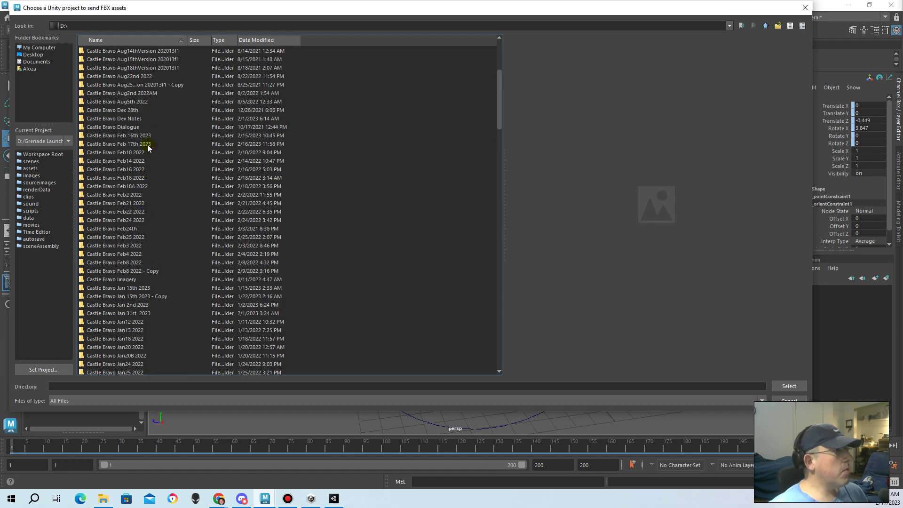
Select Castle Bravo Feb 17th 2023\Castle Bravo Feb24th\Assets as the Unity destination
{"action": "double_click", "coordinate": [148, 145]}
{"action": "double_click", "coordinate": [130, 52]}
{"action": "double_click", "coordinate": [128, 51]}
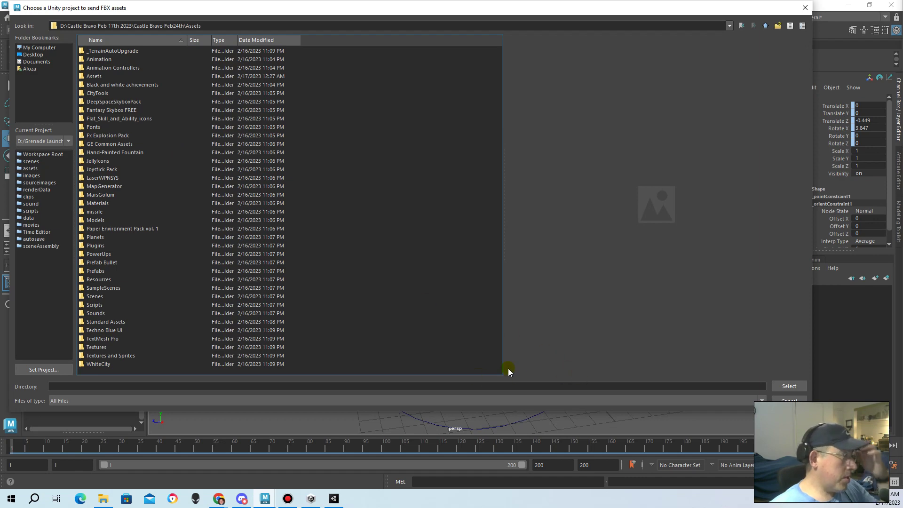
{"action": "left_click", "coordinate": [789, 386]}
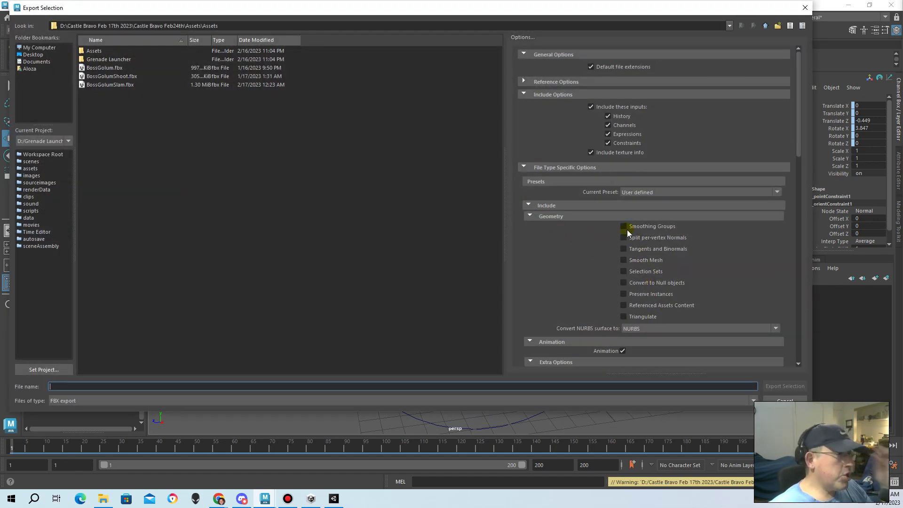
Review the Export Selection FBX options, cancel without exporting, and return to Unity
{"action": "scroll", "coordinate": [637, 311], "scroll_direction": "down", "scroll_amount": 2}
{"action": "scroll", "coordinate": [623, 310], "scroll_direction": "down", "scroll_amount": 2}
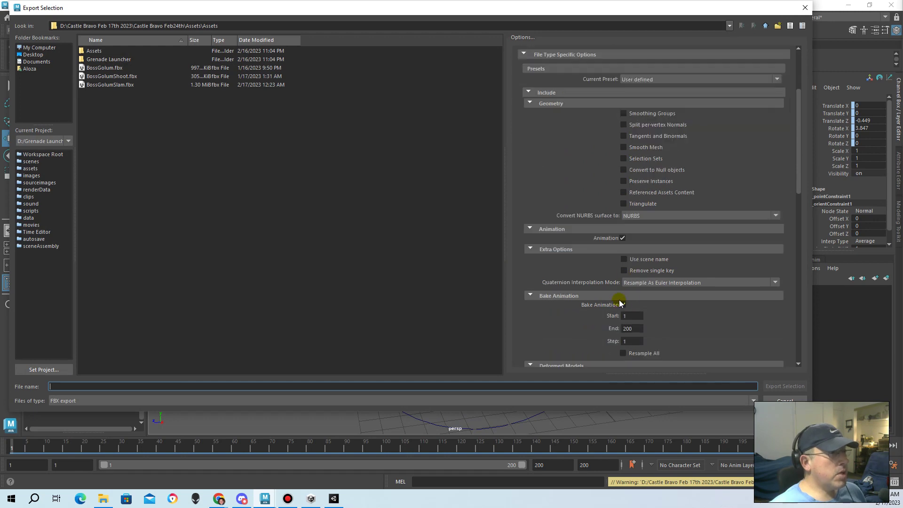
{"action": "scroll", "coordinate": [618, 298], "scroll_direction": "down", "scroll_amount": 1}
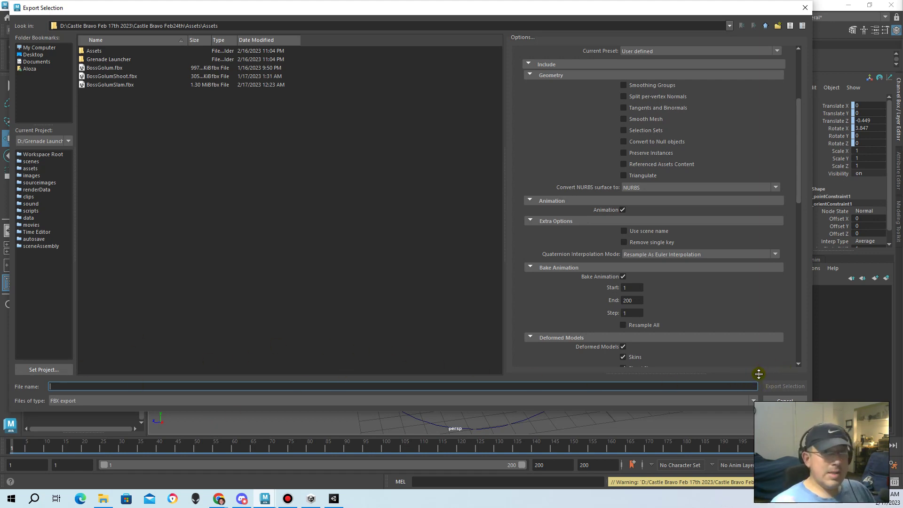
{"action": "left_click", "coordinate": [781, 399]}
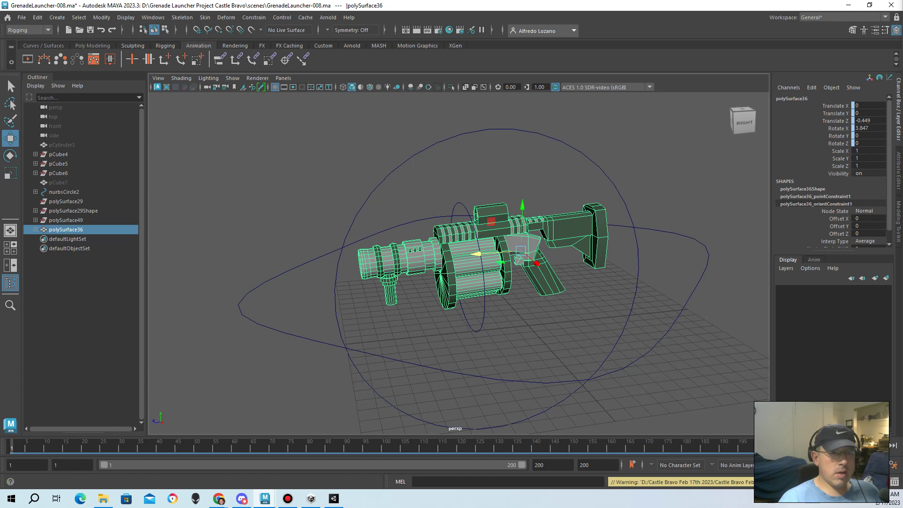
{"action": "key", "text": "alt+Tab"}
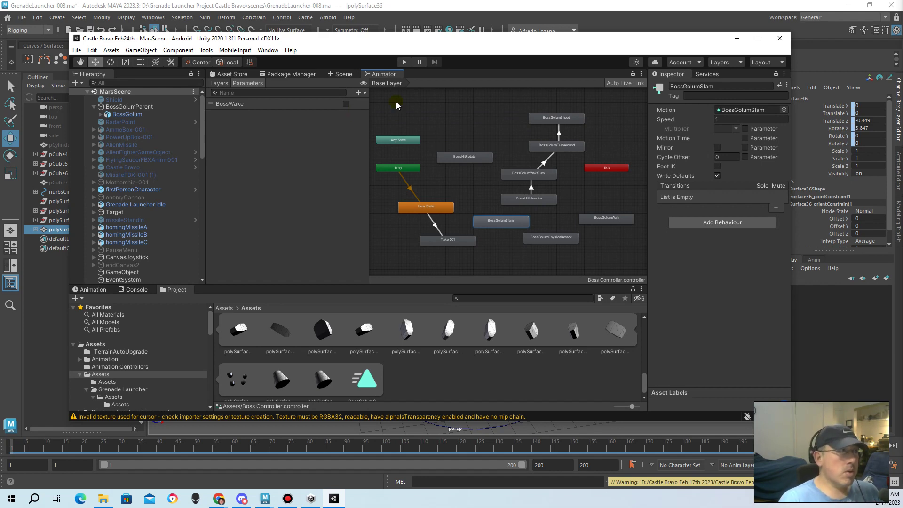
Select BossGolumParent, then BossGolum in the Hierarchy to inspect its Animator
{"action": "left_click", "coordinate": [171, 107]}
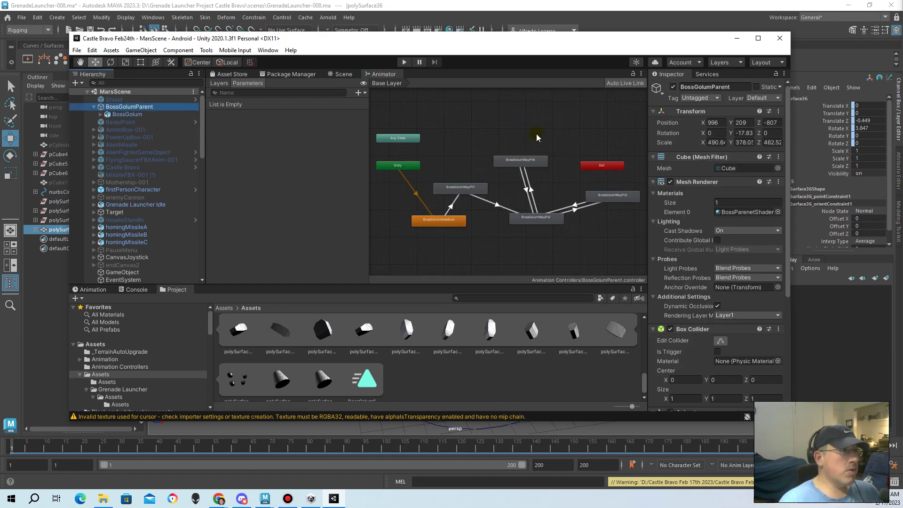
{"action": "left_click", "coordinate": [115, 115]}
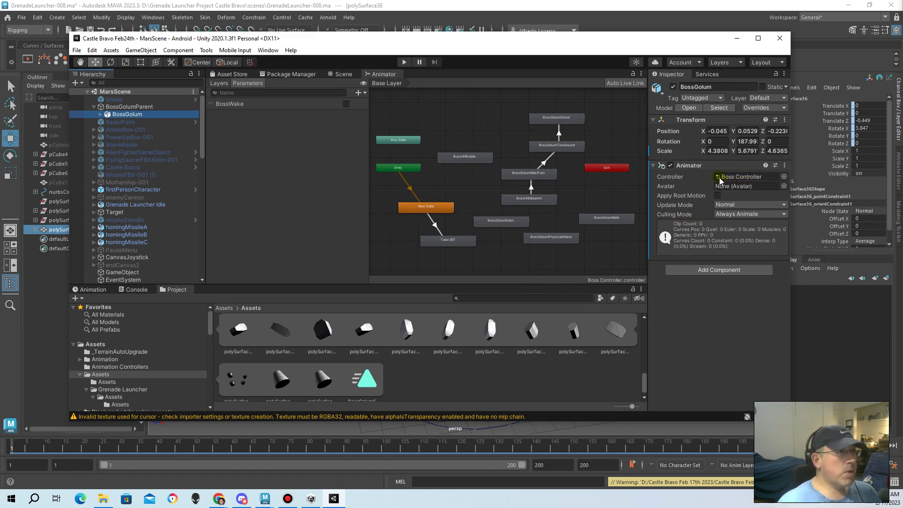
Ping the Boss Controller asset from the Animator's Controller field and view the Assets menu
{"action": "left_click", "coordinate": [734, 177]}
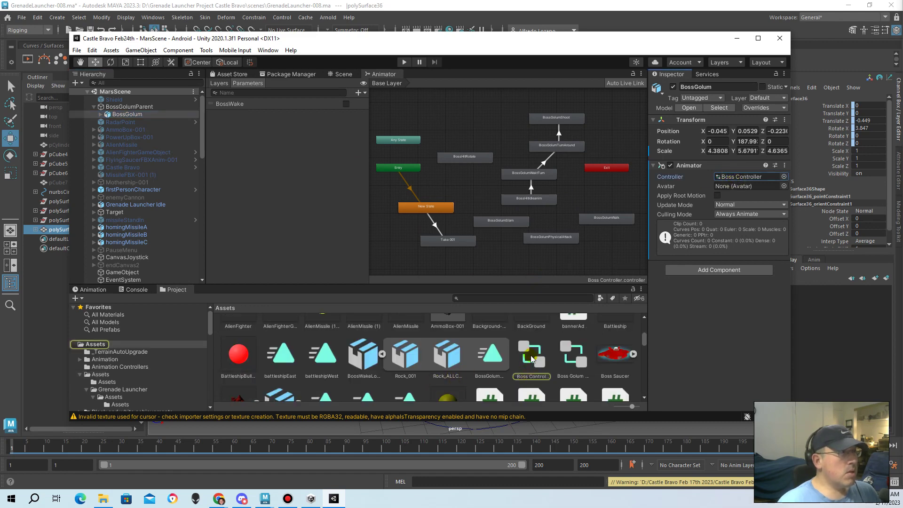
{"action": "left_click", "coordinate": [150, 50]}
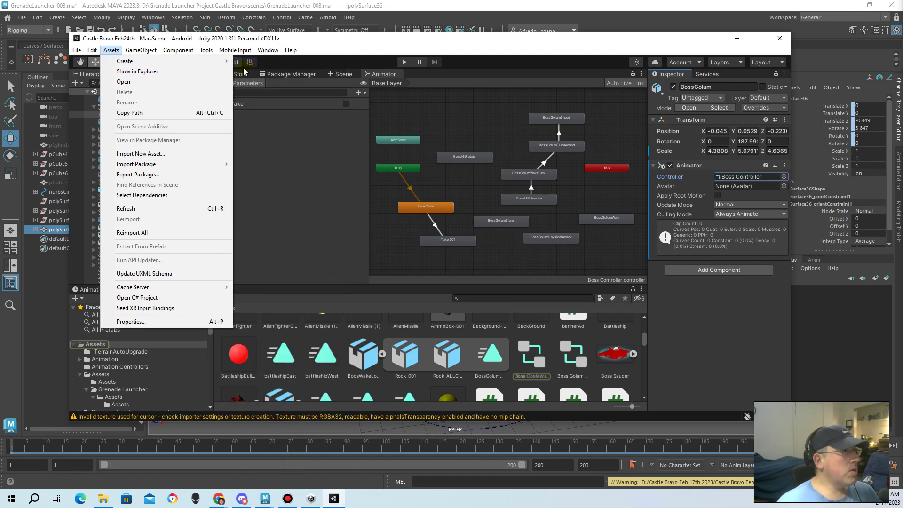
{"action": "mouse_move", "coordinate": [125, 61]}
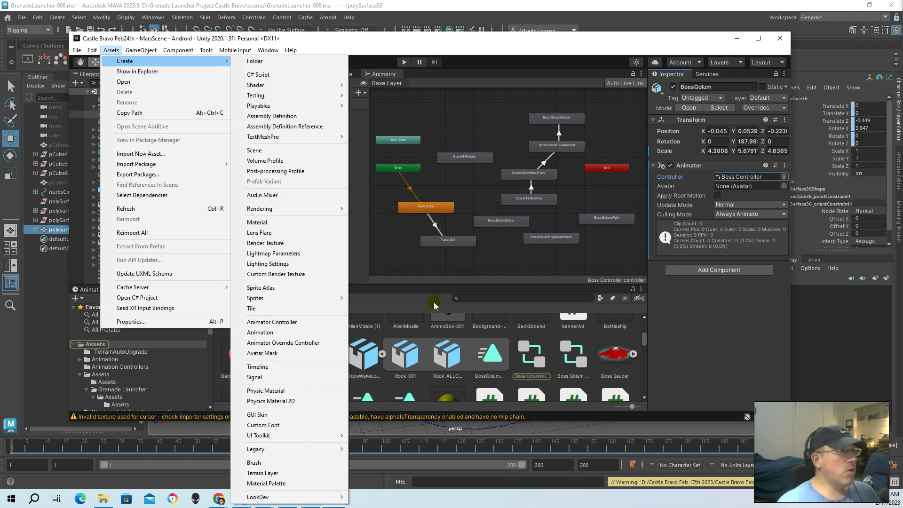
Dismiss the Assets > Create submenu without creating anything
{"action": "left_click", "coordinate": [535, 358]}
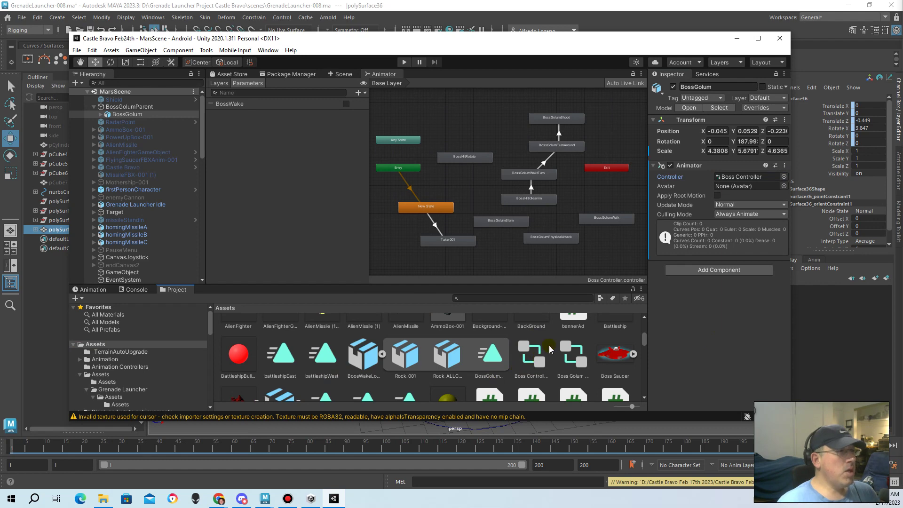
{"action": "scroll", "coordinate": [535, 354], "scroll_direction": "up", "scroll_amount": 3}
{"action": "scroll", "coordinate": [535, 353], "scroll_direction": "down", "scroll_amount": 3}
{"action": "scroll", "coordinate": [537, 354], "scroll_direction": "down", "scroll_amount": 3}
{"action": "scroll", "coordinate": [537, 351], "scroll_direction": "up", "scroll_amount": 3}
{"action": "scroll", "coordinate": [539, 349], "scroll_direction": "up", "scroll_amount": 3}
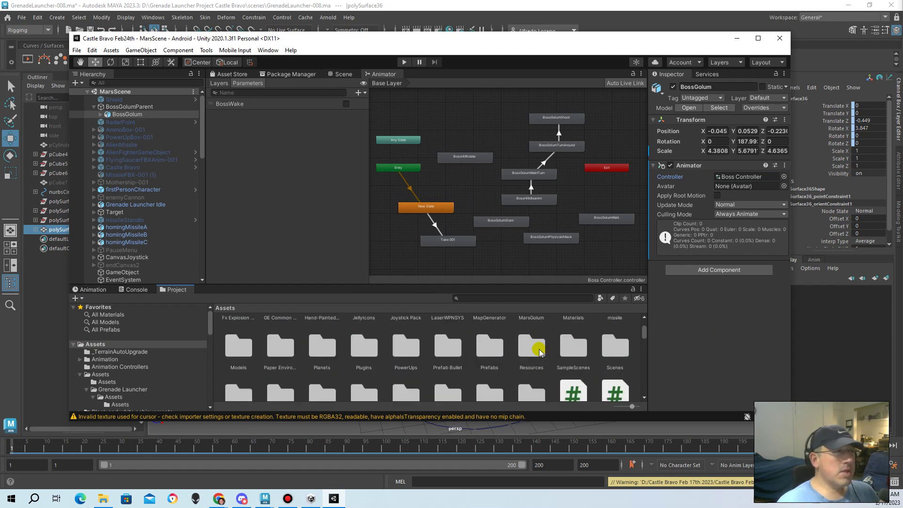
{"action": "scroll", "coordinate": [539, 349], "scroll_direction": "down", "scroll_amount": 3}
{"action": "scroll", "coordinate": [538, 349], "scroll_direction": "down", "scroll_amount": 1}
{"action": "scroll", "coordinate": [540, 349], "scroll_direction": "up", "scroll_amount": 2}
{"action": "scroll", "coordinate": [541, 349], "scroll_direction": "down", "scroll_amount": 1}
{"action": "scroll", "coordinate": [541, 350], "scroll_direction": "up", "scroll_amount": 2}
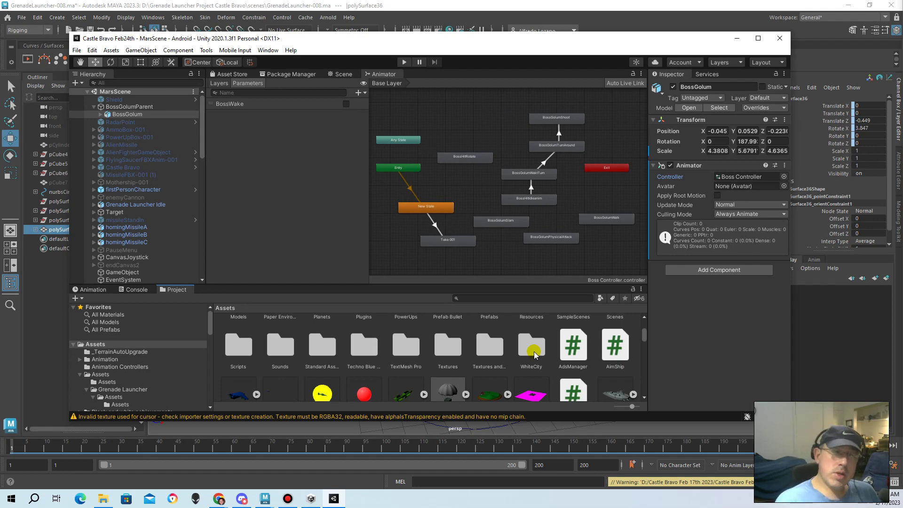
{"action": "scroll", "coordinate": [534, 351], "scroll_direction": "up", "scroll_amount": 2}
{"action": "scroll", "coordinate": [507, 355], "scroll_direction": "up", "scroll_amount": 1}
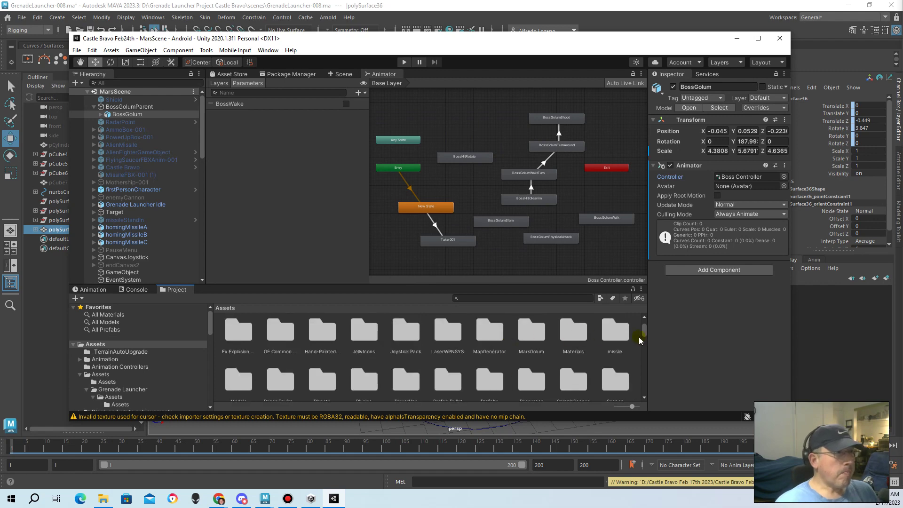
{"action": "scroll", "coordinate": [353, 335], "scroll_direction": "up", "scroll_amount": 2}
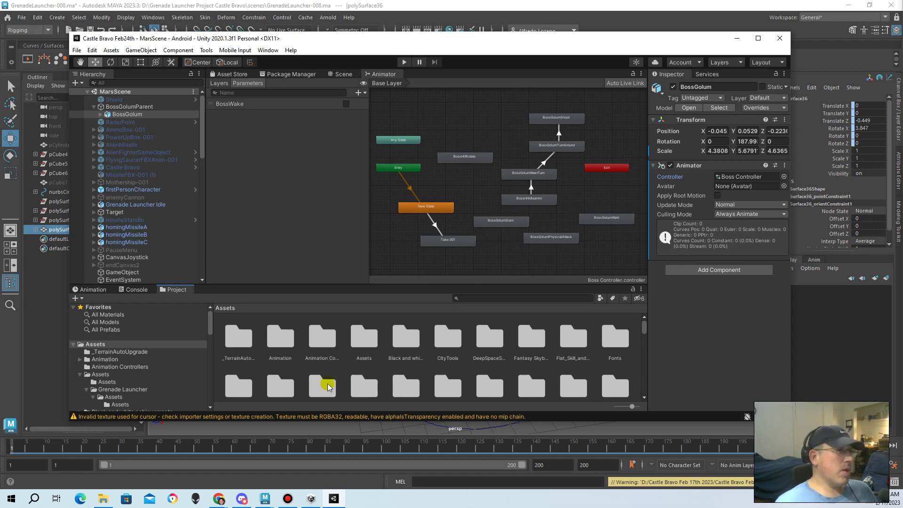
Nudge the Unity editor window slightly upward by its title bar
{"action": "left_click_drag", "start_coordinate": [472, 38], "coordinate": [477, 19]}
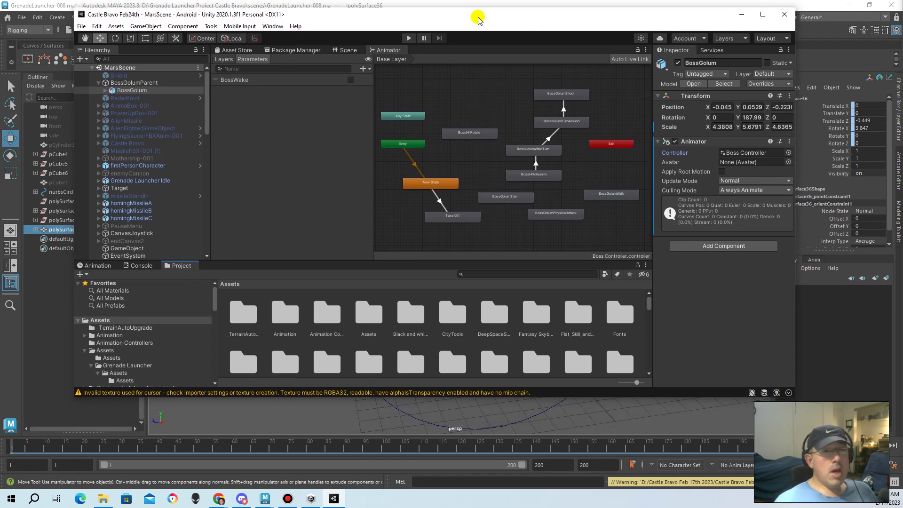